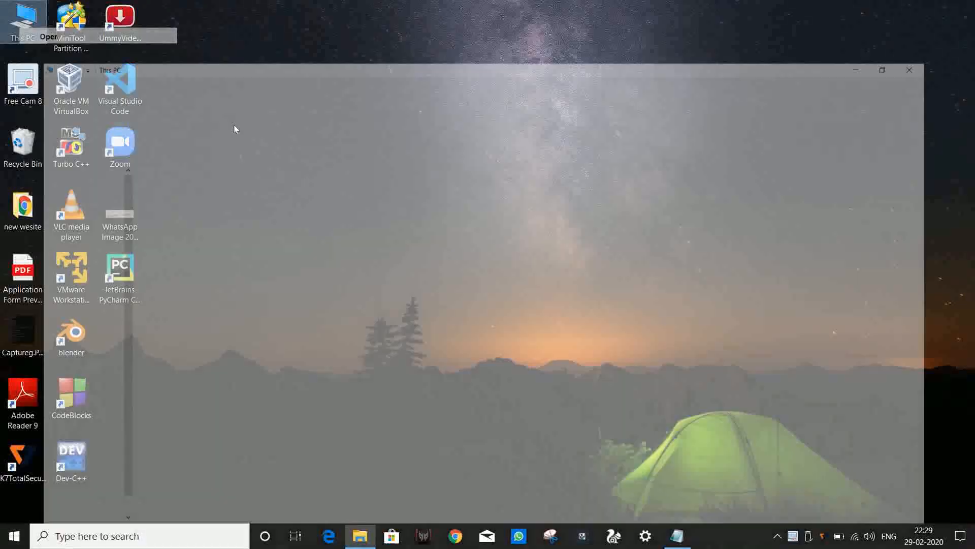
- Maximize the This PC window, select USB Drive (E:) and return to the desktop
{"action": "left_click", "coordinate": [696, 26]}
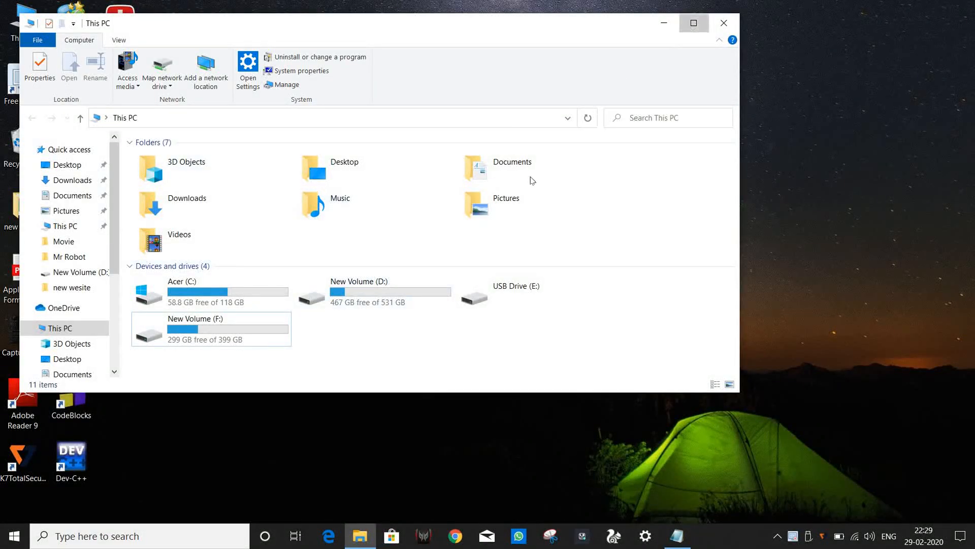
{"action": "left_click", "coordinate": [496, 244]}
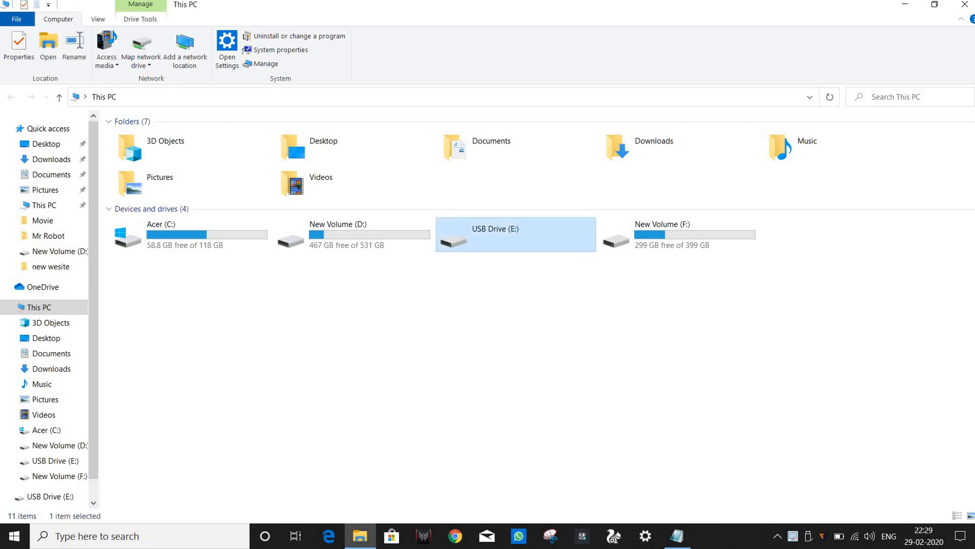
{"action": "key", "text": "super+d"}
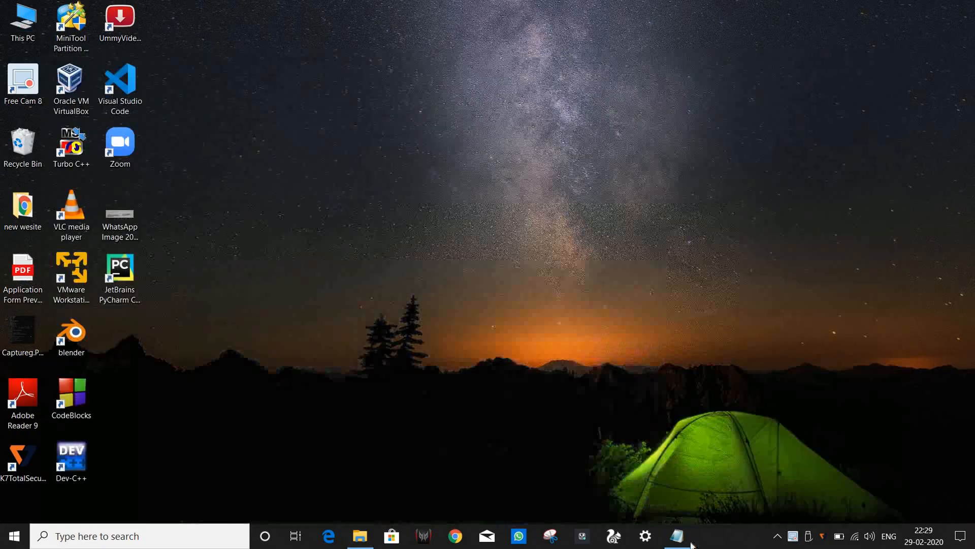
- Read the Notepad note describing the problem with removable disk E, highlighting its text, and minimize the note
{"action": "left_click", "coordinate": [679, 533]}
{"action": "scroll", "coordinate": [499, 329], "scroll_direction": "down", "scroll_amount": 2}
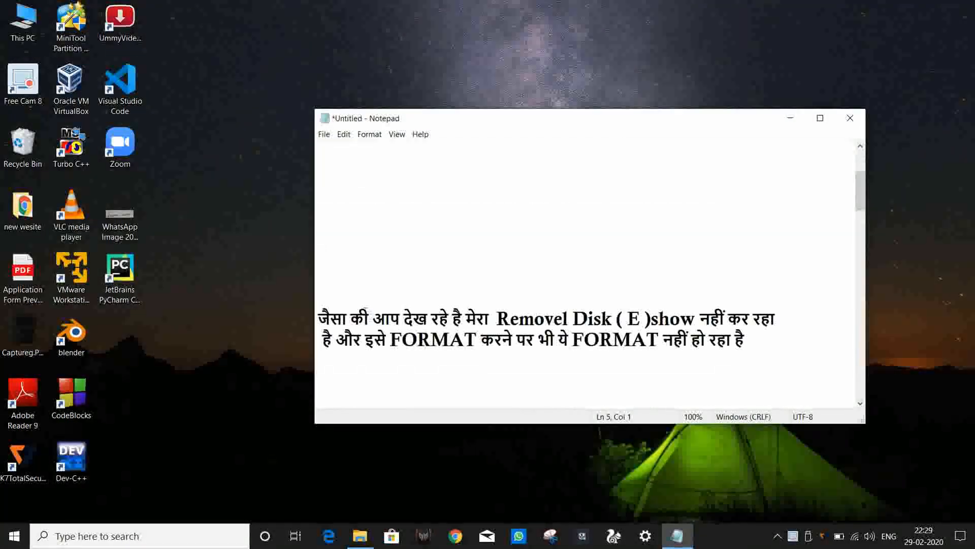
{"action": "scroll", "coordinate": [559, 279], "scroll_direction": "down", "scroll_amount": 1}
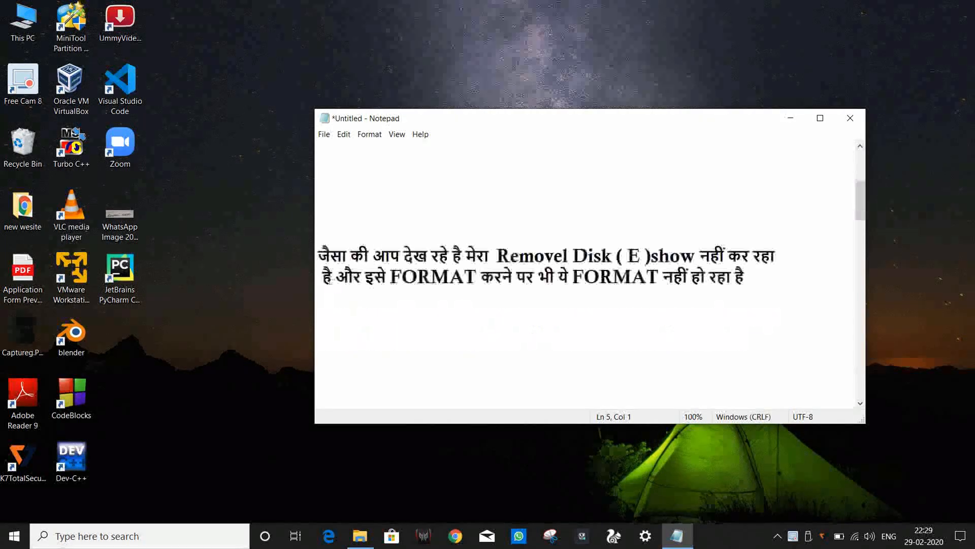
{"action": "left_click", "coordinate": [320, 254]}
{"action": "left_click_drag", "start_coordinate": [320, 252], "coordinate": [740, 297]}
{"action": "left_click", "coordinate": [757, 284]}
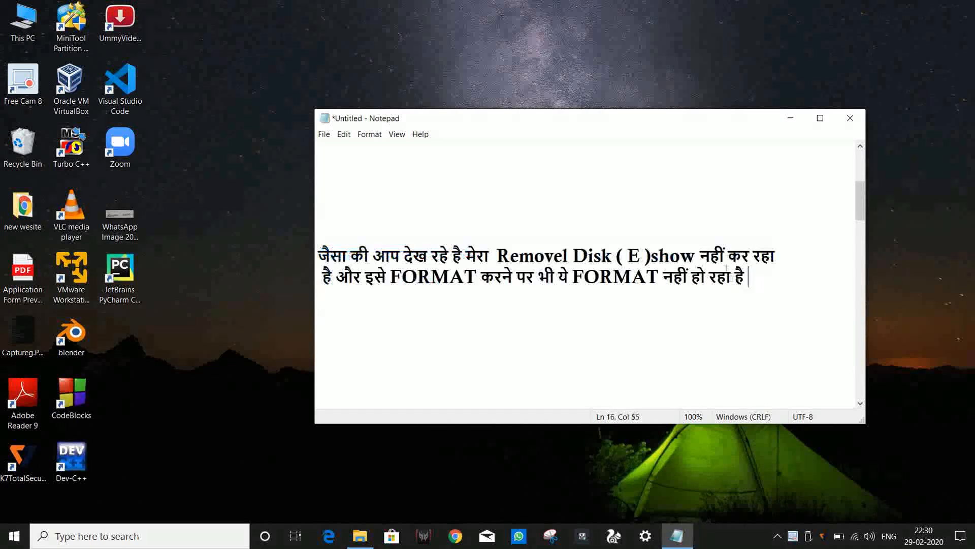
{"action": "left_click_drag", "start_coordinate": [777, 256], "coordinate": [803, 296]}
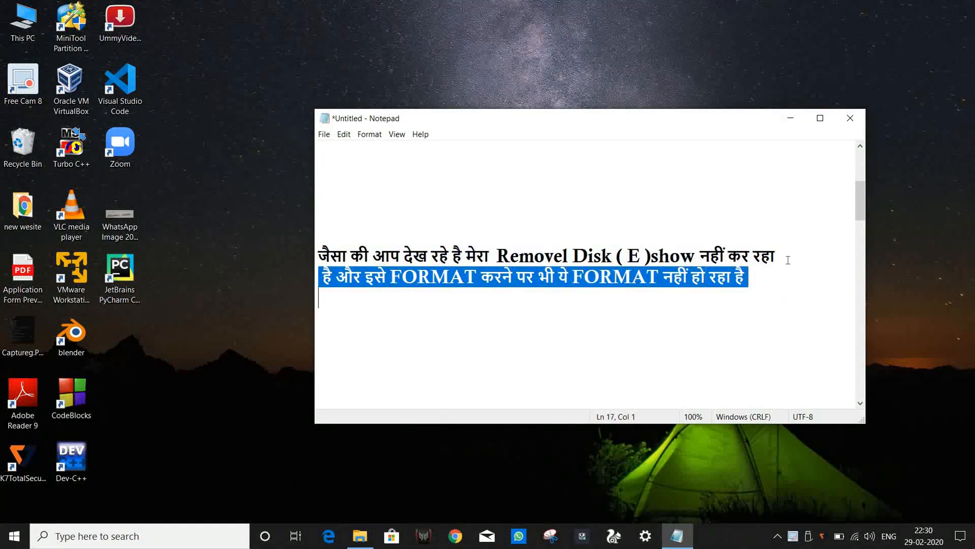
{"action": "left_click", "coordinate": [790, 272]}
{"action": "left_click", "coordinate": [791, 118]}
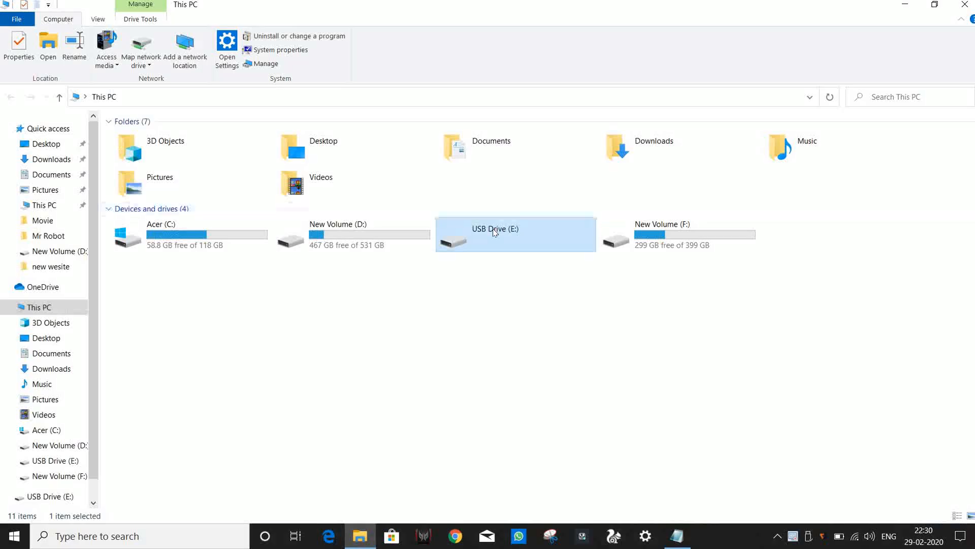
- Try to quick-format USB Drive (E:) from This PC, accepting the erase warning, and close the format dialog
{"action": "right_click", "coordinate": [492, 229]}
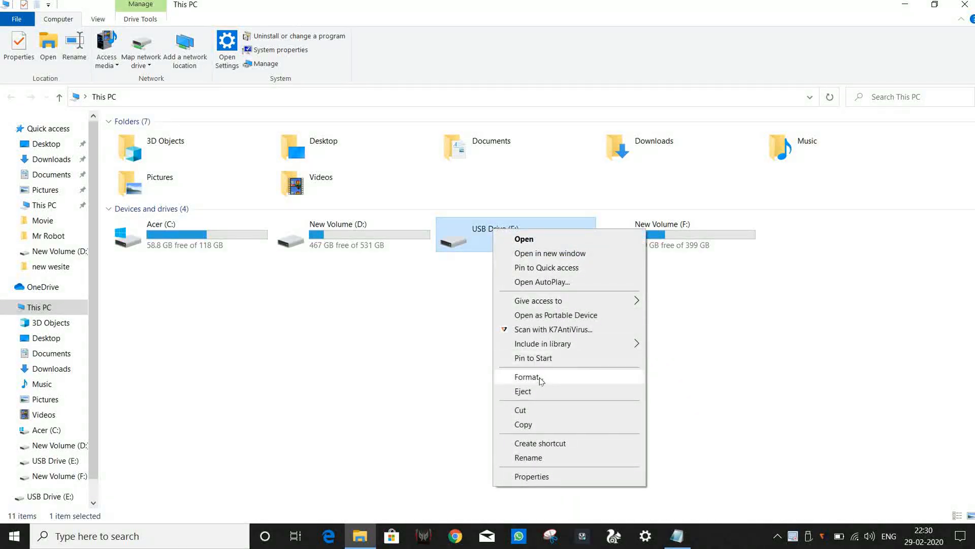
{"action": "left_click", "coordinate": [540, 379]}
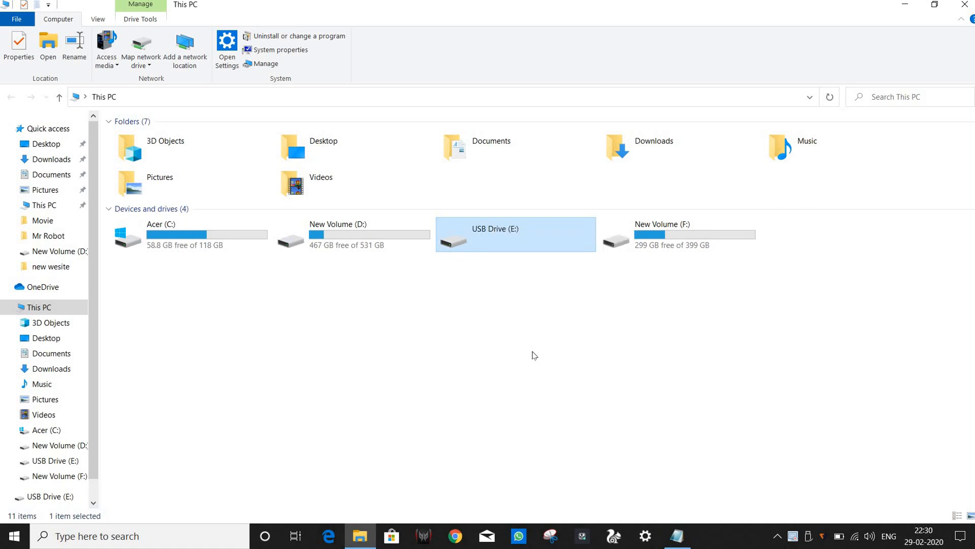
{"action": "left_click", "coordinate": [484, 389]}
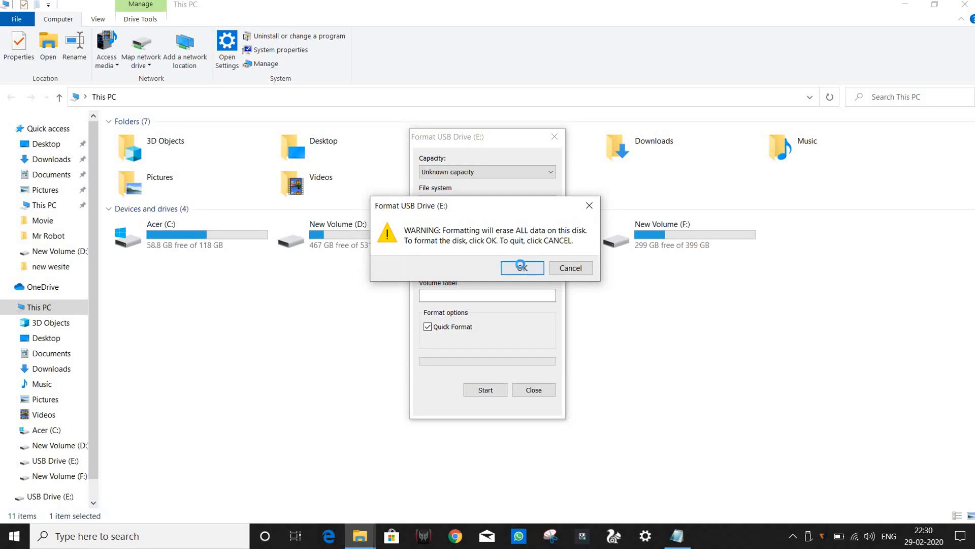
{"action": "left_click", "coordinate": [521, 264]}
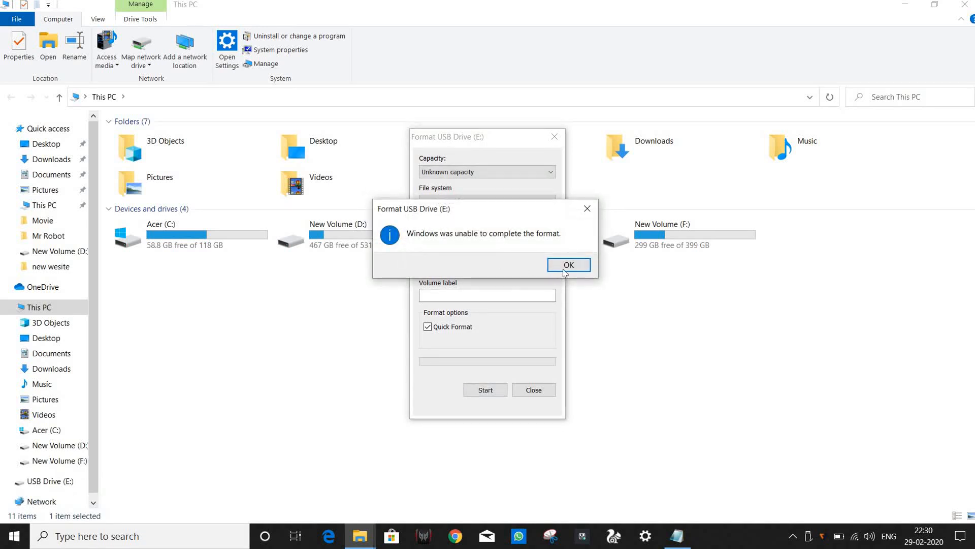
{"action": "left_click", "coordinate": [565, 271]}
{"action": "left_click", "coordinate": [540, 394]}
- Reopen the Notepad note and highlight its second line about formatting the removable disk
{"action": "left_click", "coordinate": [677, 536]}
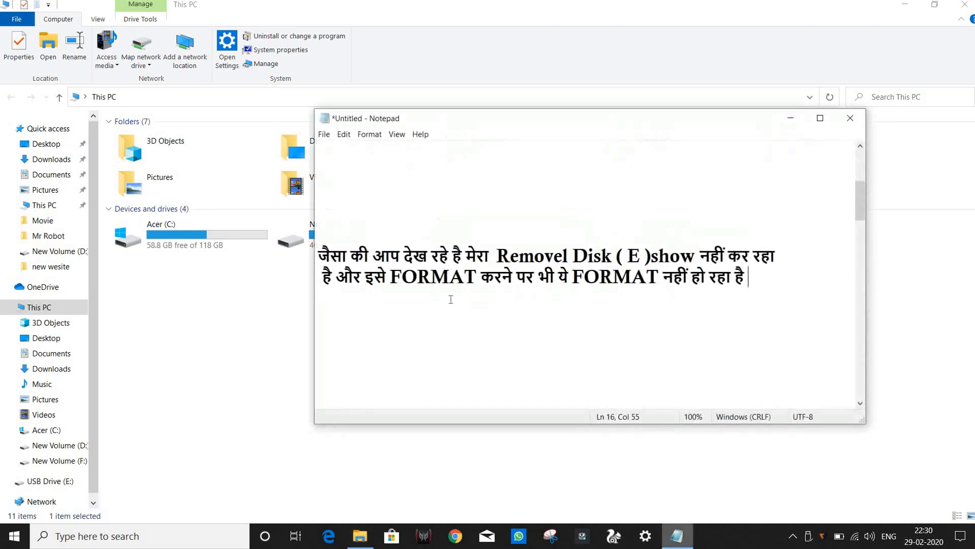
{"action": "key", "text": "ctrl+shift+Left"}
{"action": "key", "text": "ctrl+shift+Left"}
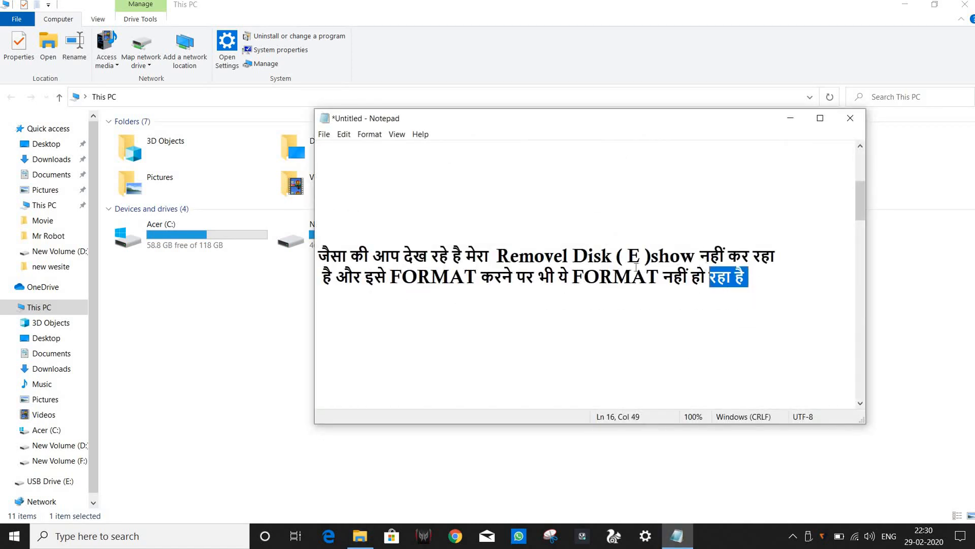
{"action": "key", "text": "shift+Left"}
{"action": "key", "text": "shift+Left"}
{"action": "key", "text": "shift+Left"}
{"action": "key", "text": "shift+Left"}
{"action": "key", "text": "shift+Left"}
{"action": "key", "text": "shift+Left"}
{"action": "key", "text": "shift+Left"}
{"action": "key", "text": "shift+Left"}
{"action": "key", "text": "shift+Left"}
{"action": "key", "text": "shift+Left"}
{"action": "key", "text": "shift+Left"}
{"action": "key", "text": "shift+Left"}
{"action": "key", "text": "shift+Left"}
{"action": "key", "text": "shift+Left"}
{"action": "key", "text": "shift+Left"}
{"action": "key", "text": "shift+Left"}
{"action": "key", "text": "shift+Left"}
{"action": "key", "text": "shift+Left"}
{"action": "key", "text": "shift+Left"}
{"action": "key", "text": "shift+Left"}
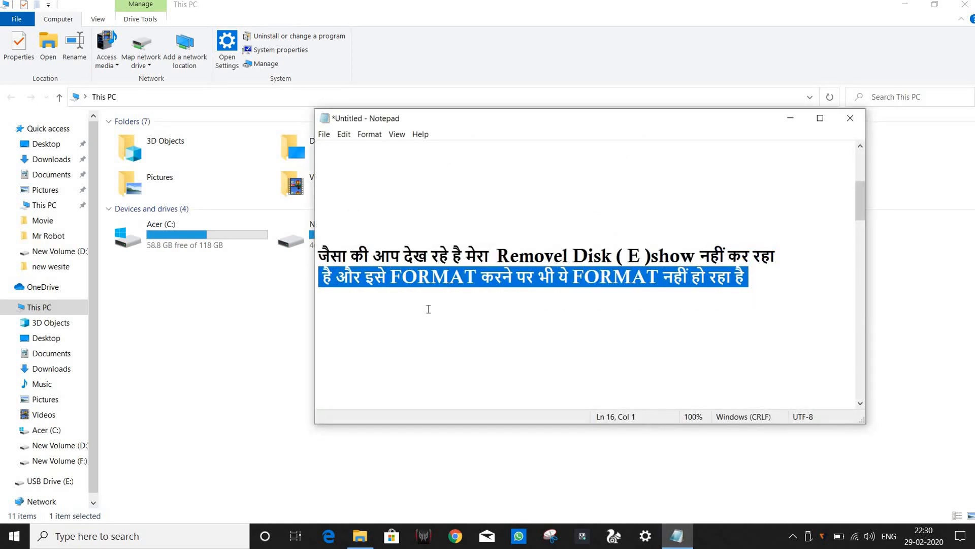
{"action": "key", "text": "Down"}
{"action": "key", "text": "Down"}
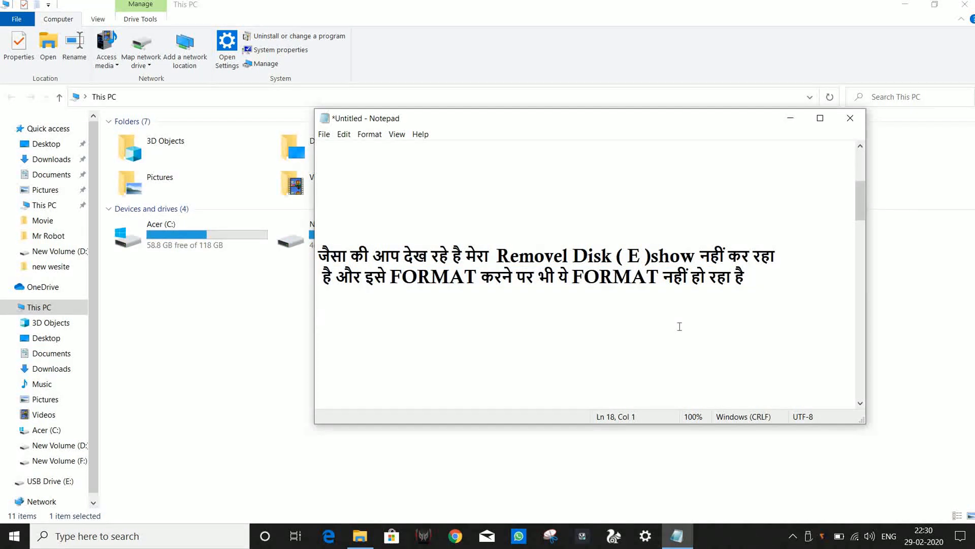
- Read the note's instructions for opening the command prompt with CMD, and minimize Notepad
{"action": "scroll", "coordinate": [509, 341], "scroll_direction": "down", "scroll_amount": 5}
{"action": "scroll", "coordinate": [347, 241], "scroll_direction": "down", "scroll_amount": 1}
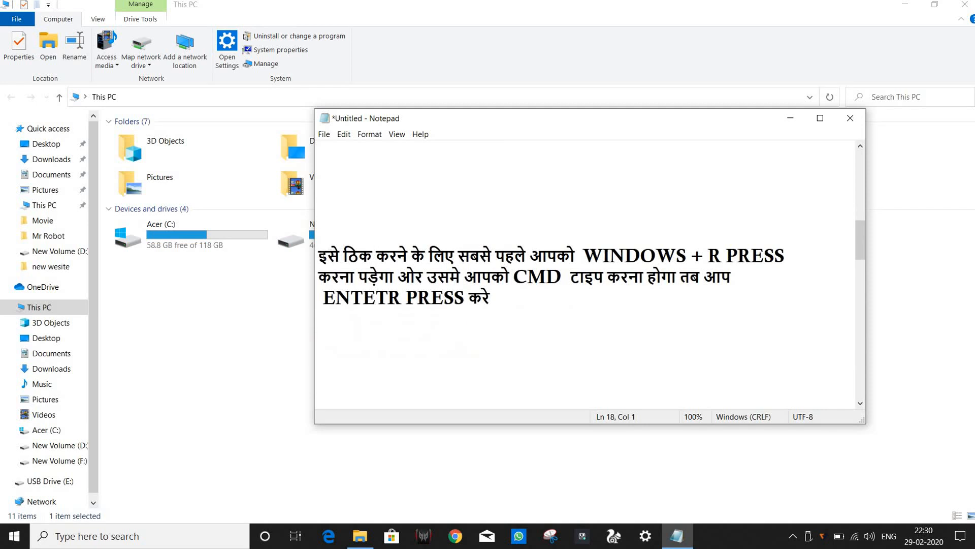
{"action": "left_click_drag", "start_coordinate": [318, 254], "coordinate": [549, 308]}
{"action": "left_click", "coordinate": [548, 309]}
{"action": "left_click", "coordinate": [792, 121]}
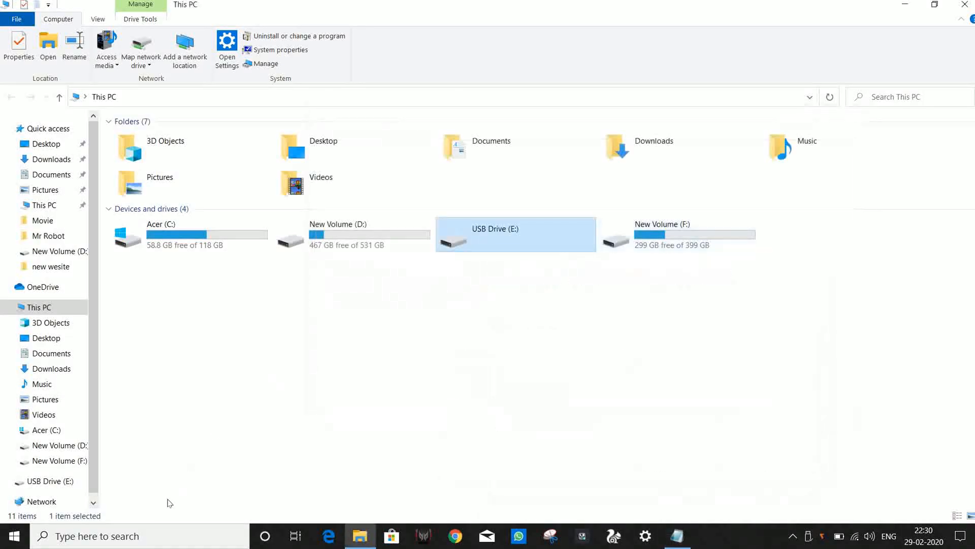
- Open a Command Prompt by running cmd from the Run dialog, and maximize its window
{"action": "left_click", "coordinate": [144, 537]}
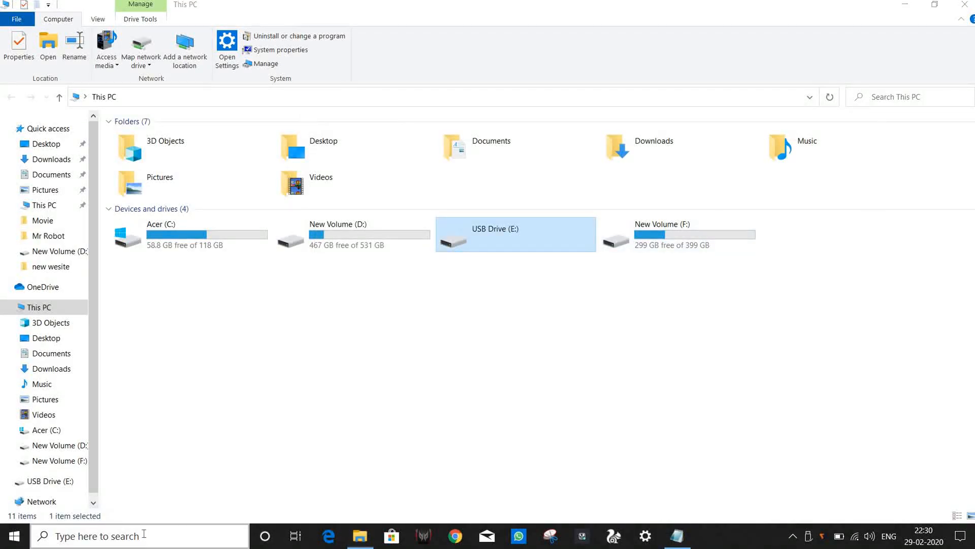
{"action": "key", "text": "super+r"}
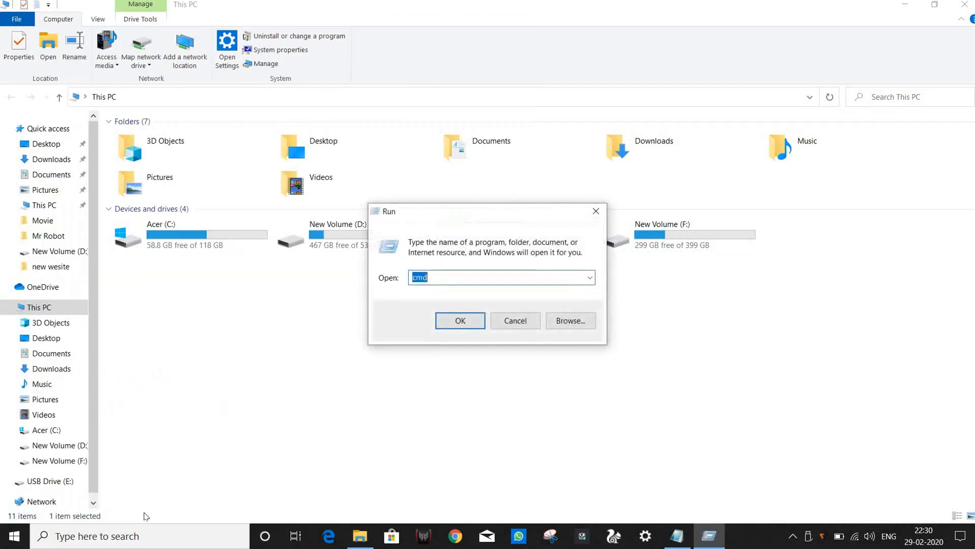
{"action": "left_click", "coordinate": [452, 321]}
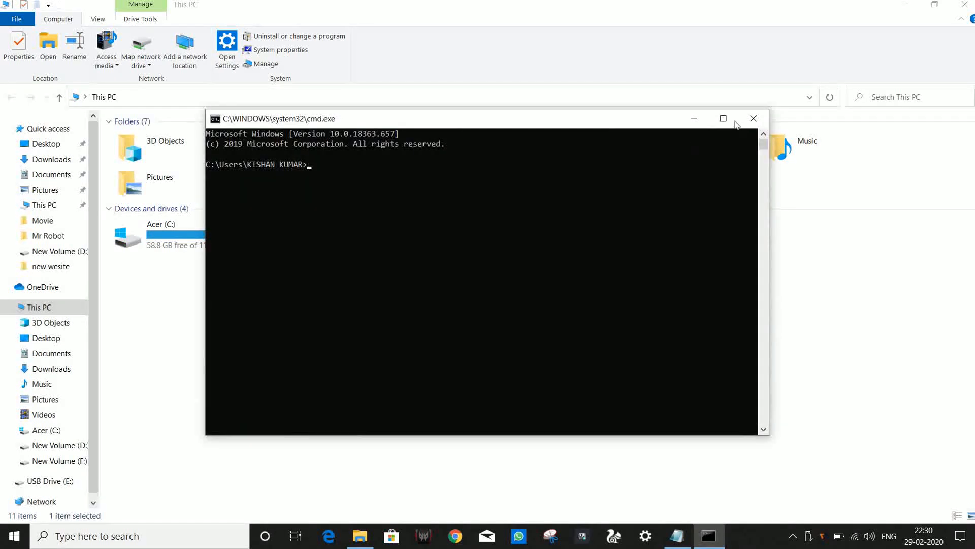
{"action": "left_click", "coordinate": [724, 119]}
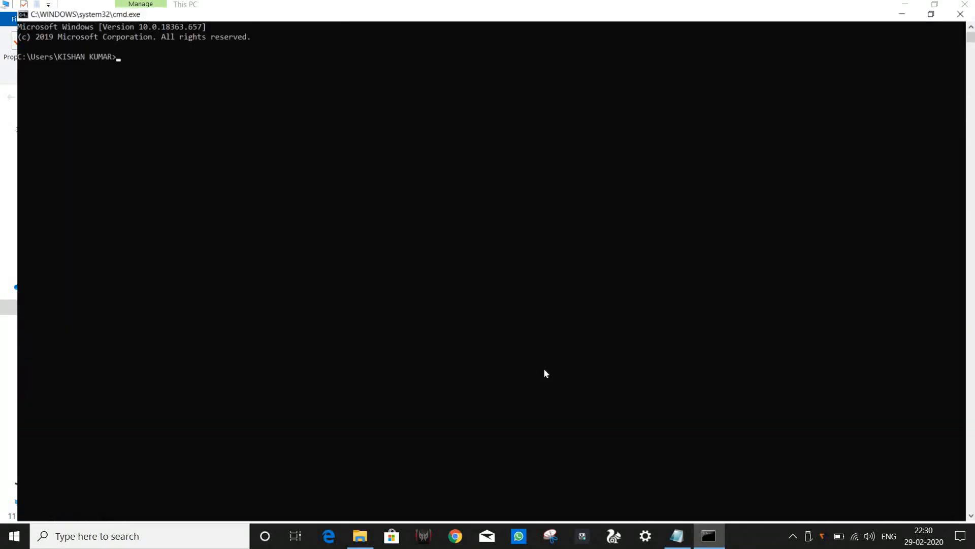
- Review the numbered disk repair commands in the Notepad note and highlight step 1, Diskpart
{"action": "left_click", "coordinate": [691, 536]}
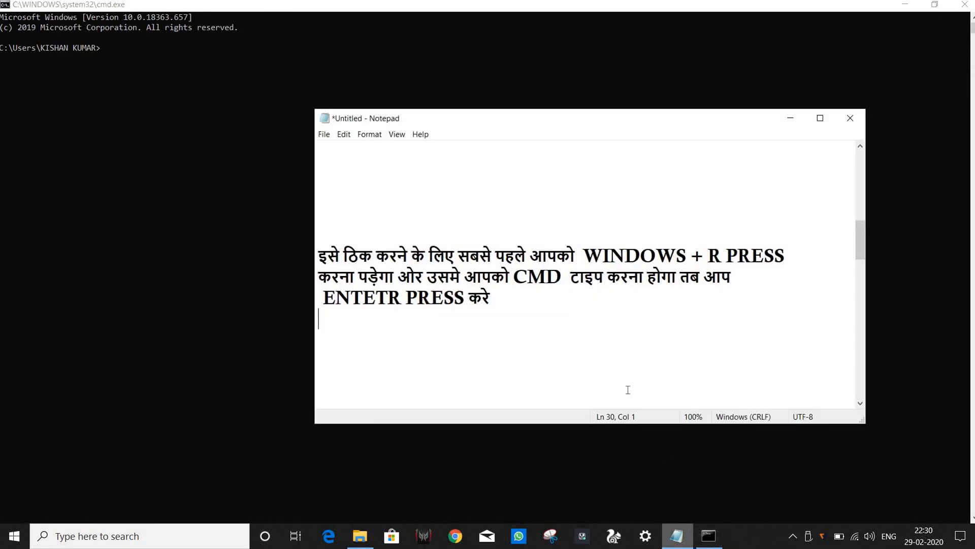
{"action": "scroll", "coordinate": [562, 321], "scroll_direction": "down", "scroll_amount": 4}
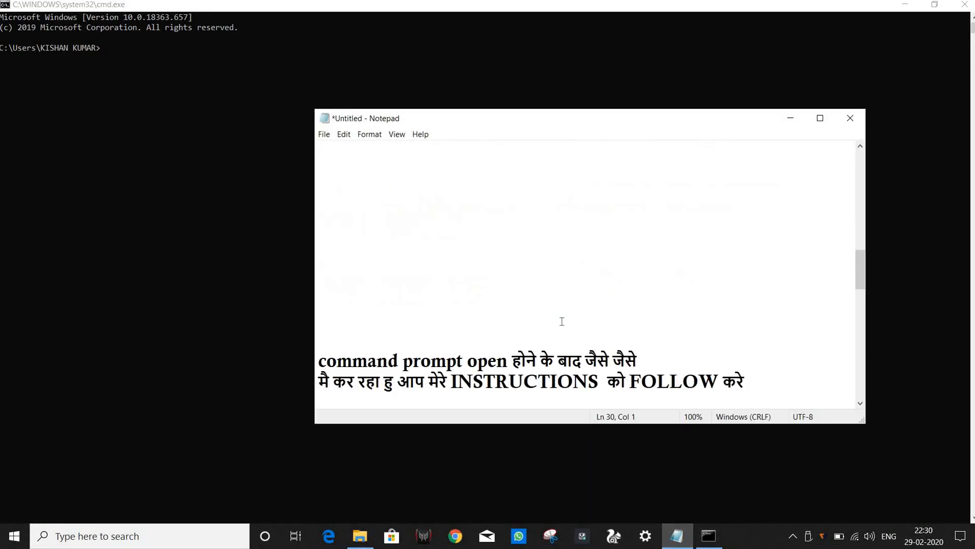
{"action": "scroll", "coordinate": [562, 321], "scroll_direction": "down", "scroll_amount": 5}
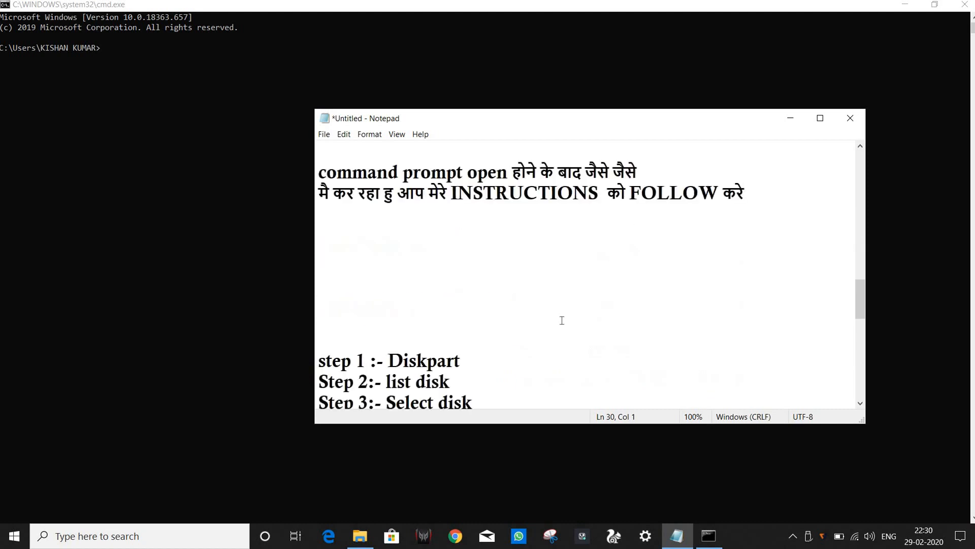
{"action": "left_click_drag", "start_coordinate": [461, 235], "coordinate": [318, 234]}
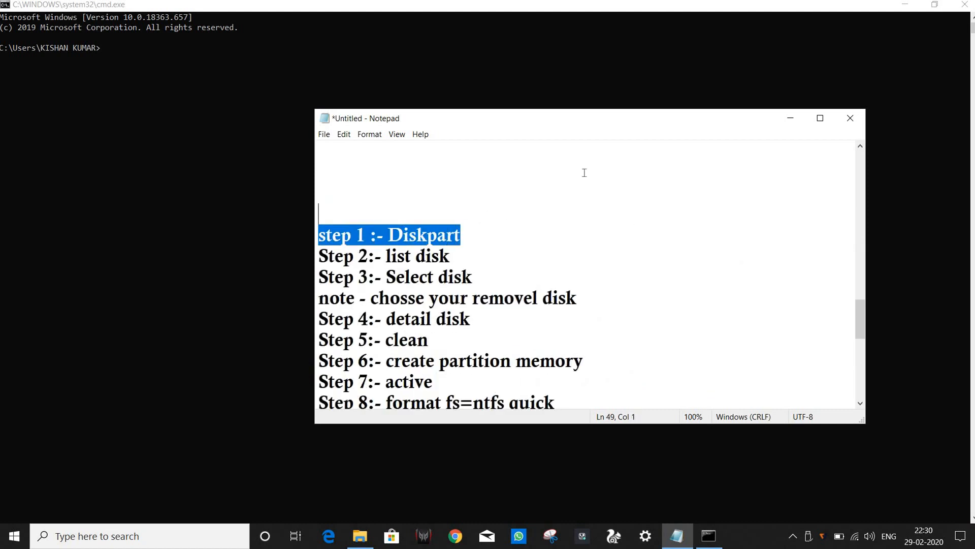
{"action": "key", "text": "End"}
{"action": "left_click", "coordinate": [310, 147]}
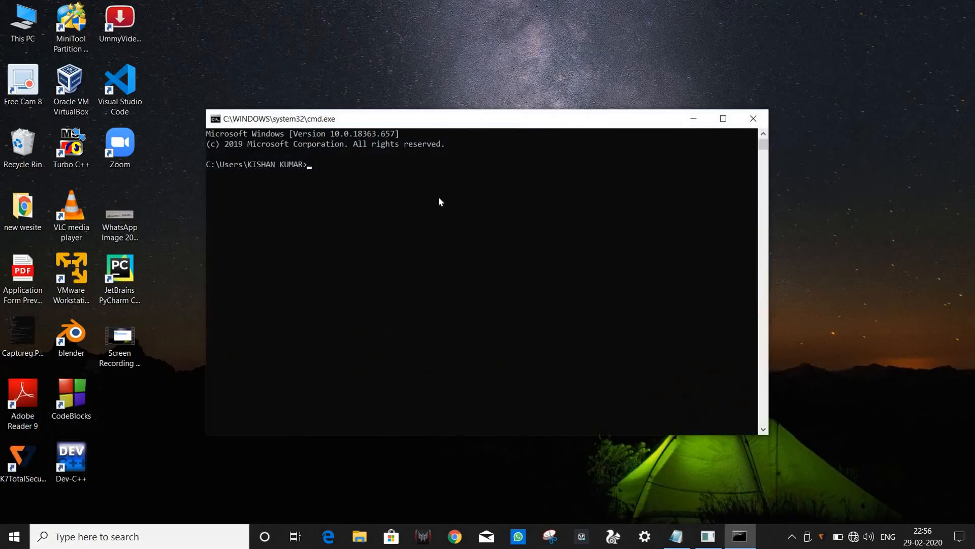
- Run diskpart from the Command Prompt and leave only the DiskPart window open near the middle of the desktop
{"action": "left_click", "coordinate": [341, 190]}
{"action": "type", "text": "diskpart"}
{"action": "key", "text": "Return"}
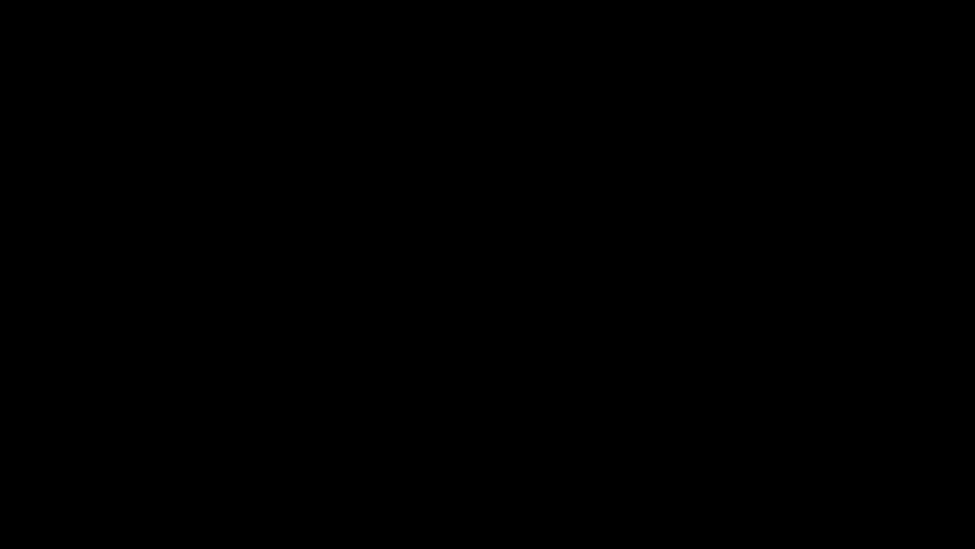
{"action": "left_click", "coordinate": [487, 372]}
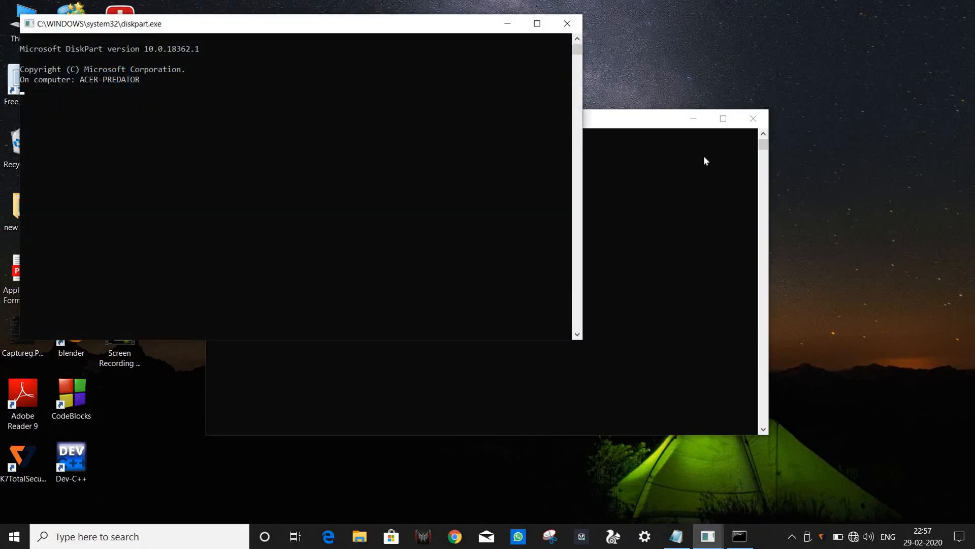
{"action": "left_click", "coordinate": [756, 119]}
{"action": "left_click_drag", "start_coordinate": [409, 29], "coordinate": [635, 84]}
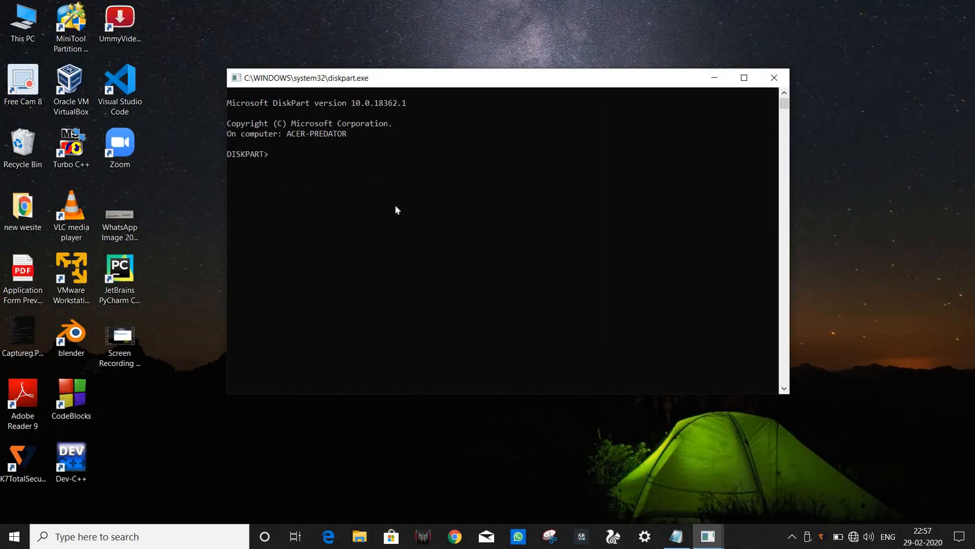
- Run list disk in DiskPart, checking the Notepad note for the exact command
{"action": "type", "text": "list"}
{"action": "left_click", "coordinate": [676, 536]}
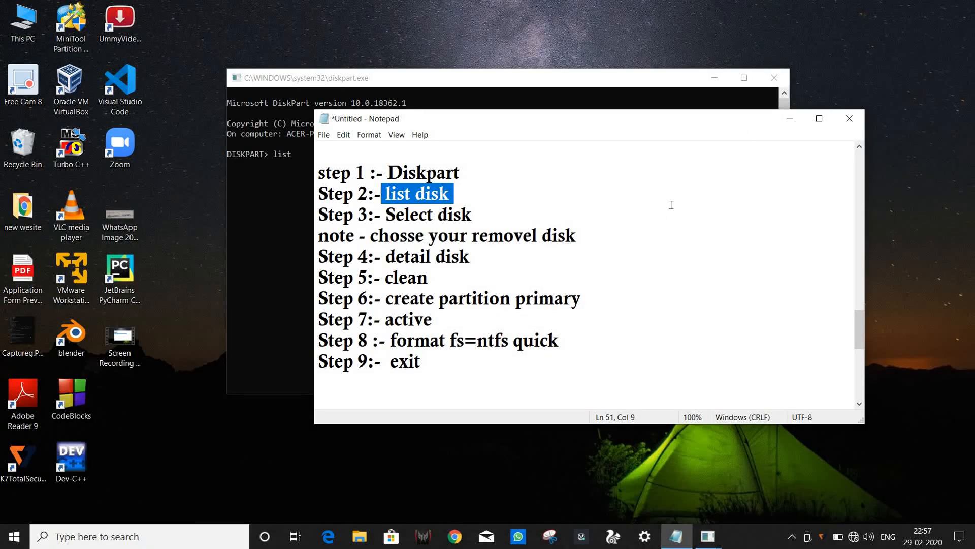
{"action": "left_click", "coordinate": [790, 118]}
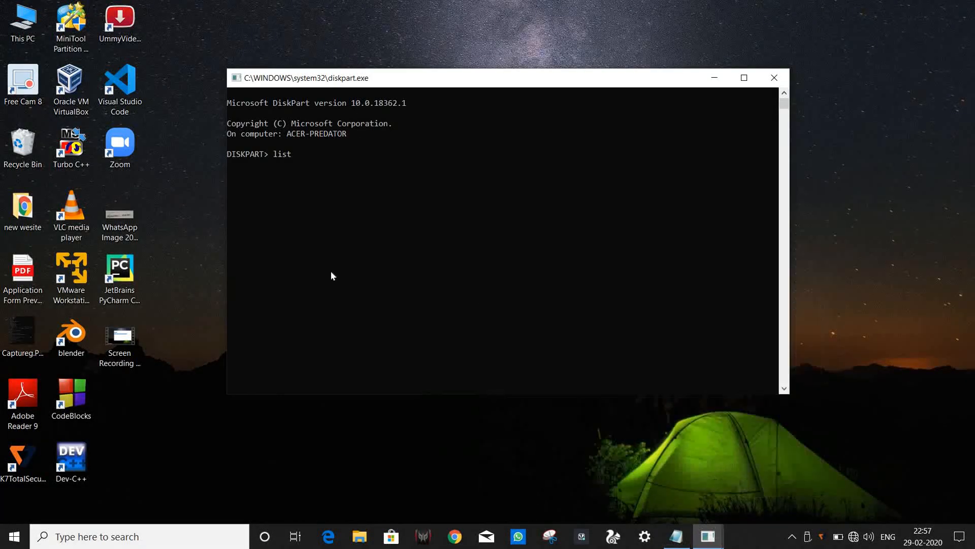
{"action": "type", "text": "listdisk"}
{"action": "key", "text": "Return"}
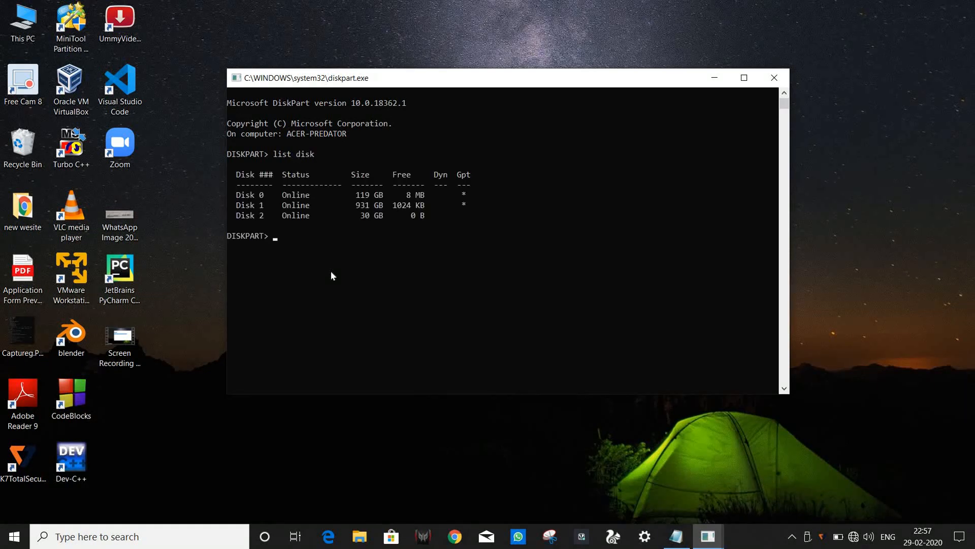
- Highlight the Select disk command in the Notepad note, and run select disk 2 in DiskPart
{"action": "left_click", "coordinate": [676, 536]}
{"action": "left_click_drag", "start_coordinate": [473, 214], "coordinate": [385, 214]}
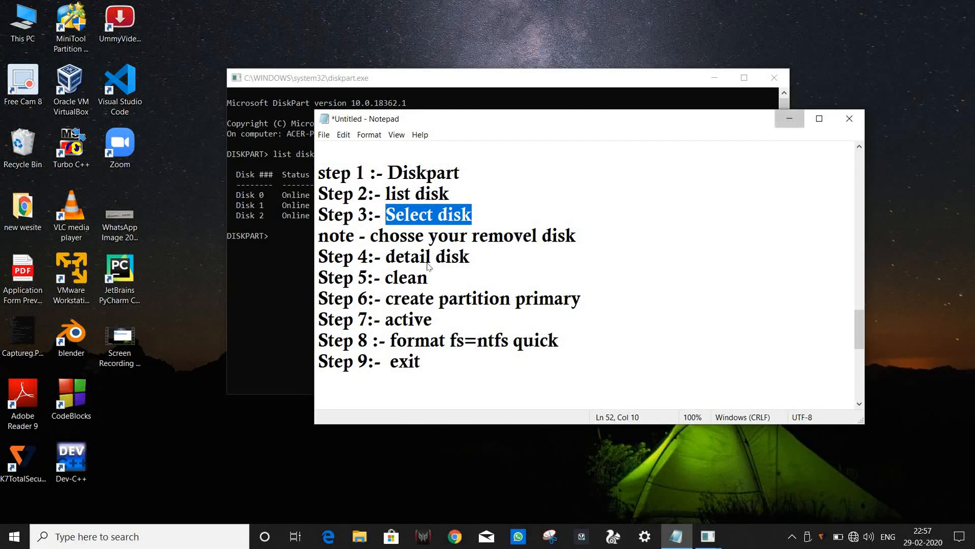
{"action": "left_click", "coordinate": [790, 119]}
{"action": "type", "text": "se"}
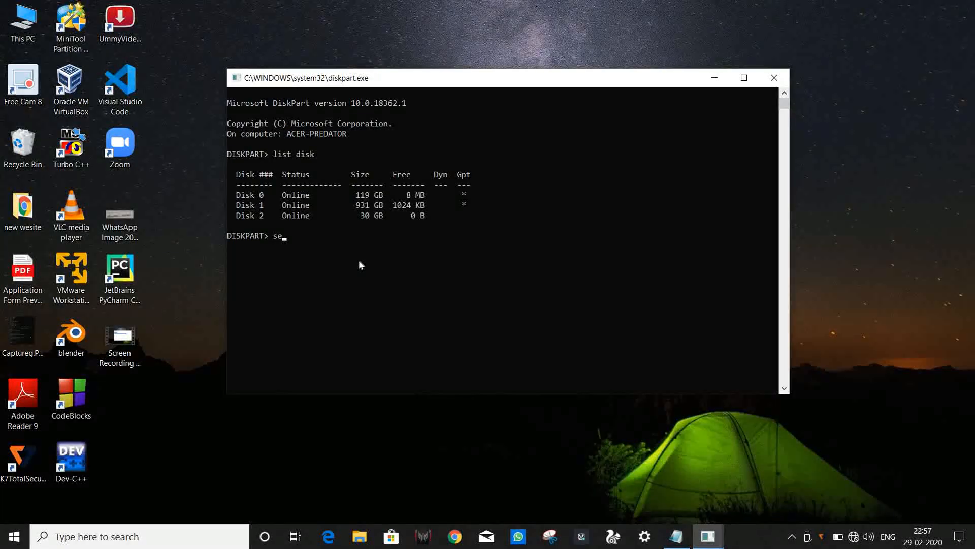
{"action": "type", "text": "lect disk 2"}
{"action": "key", "text": "Return"}
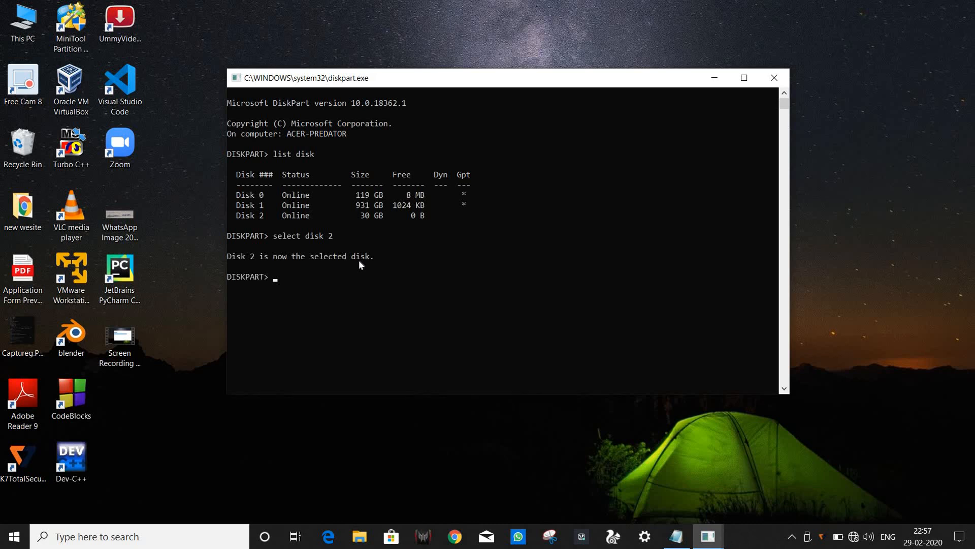
- Highlight step 4 in the Notepad note, and run detail disk in DiskPart to view the selected disk's details
{"action": "left_click", "coordinate": [676, 535]}
{"action": "left_click_drag", "start_coordinate": [478, 254], "coordinate": [386, 256]}
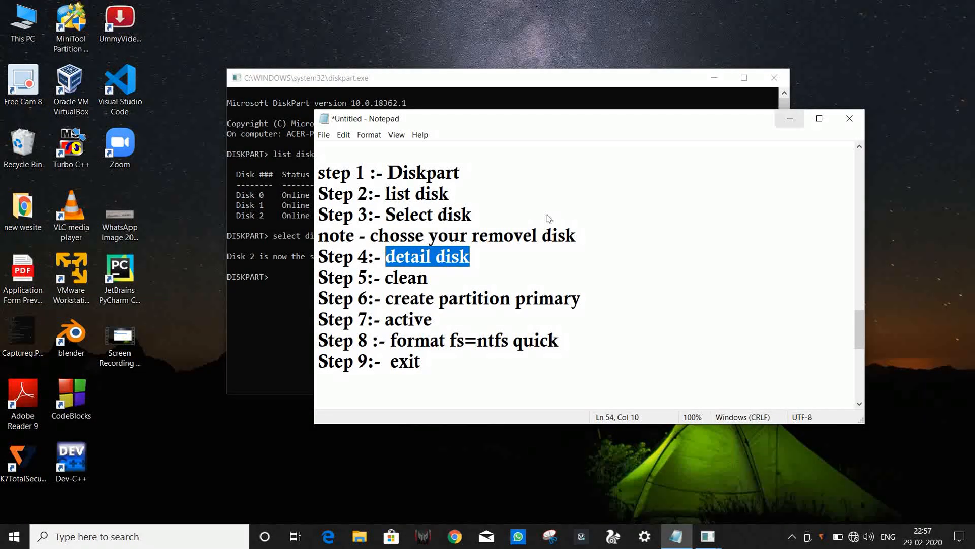
{"action": "left_click", "coordinate": [790, 119]}
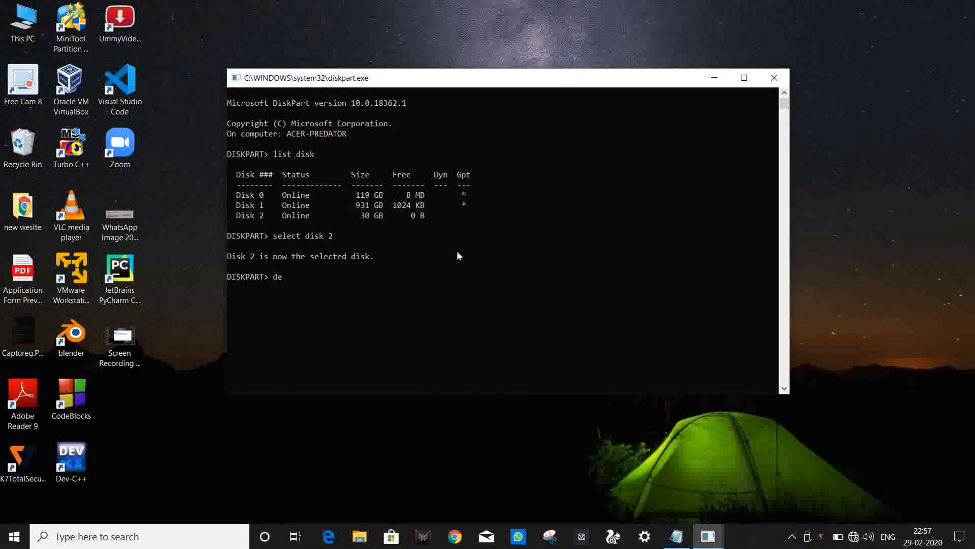
{"action": "type", "text": "detail disk"}
{"action": "key", "text": "Return"}
{"action": "scroll", "coordinate": [456, 234], "scroll_direction": "down", "scroll_amount": 4}
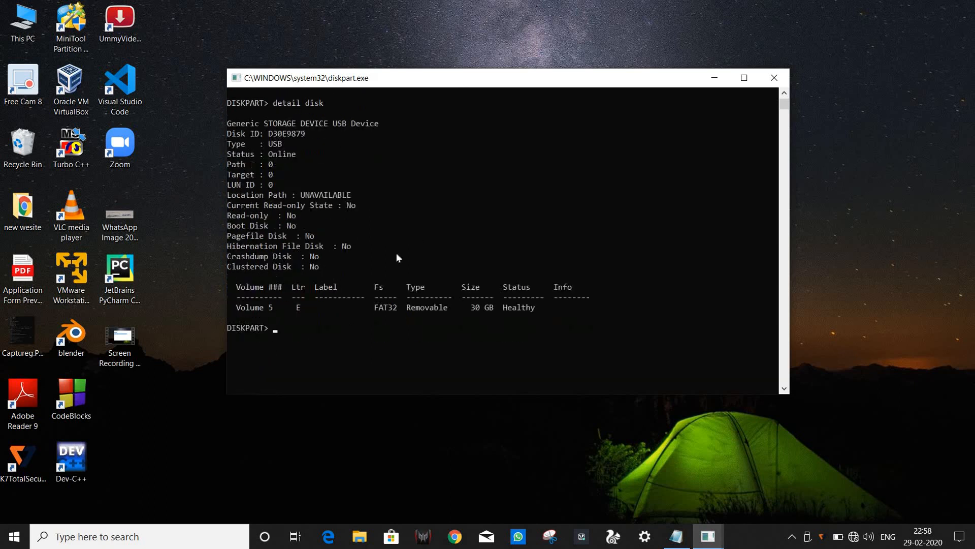
- Highlight step 5 in the Notepad note, and run clean in DiskPart to wipe the selected disk
{"action": "left_click", "coordinate": [677, 541]}
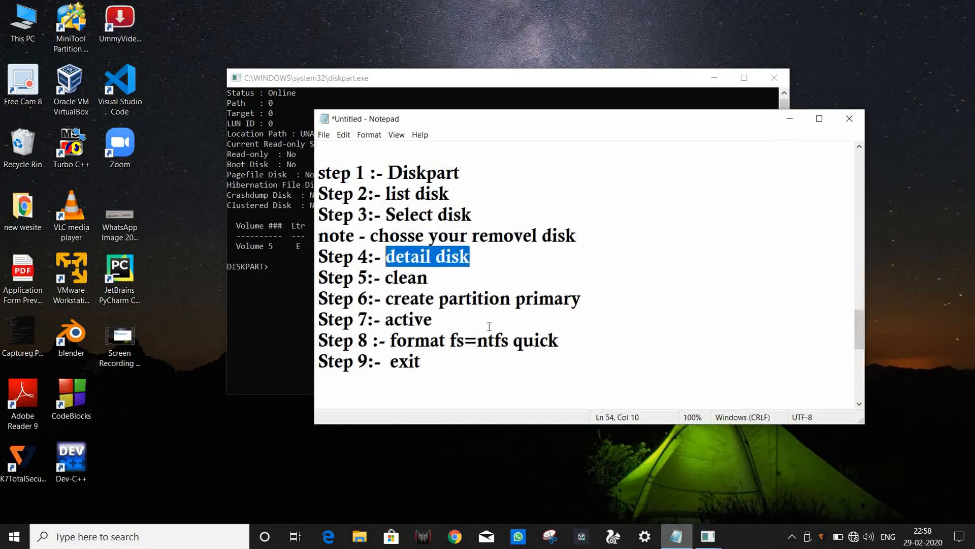
{"action": "left_click_drag", "start_coordinate": [429, 278], "coordinate": [385, 278]}
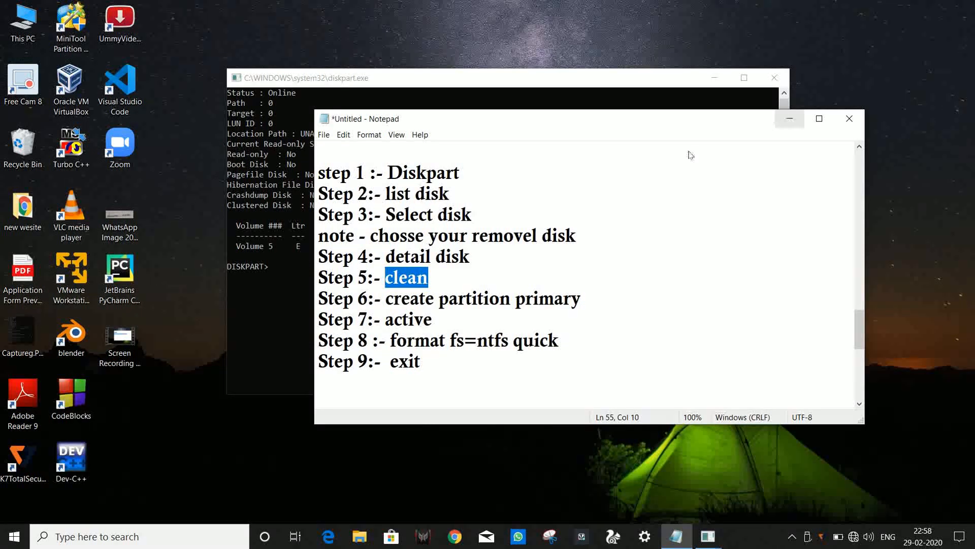
{"action": "left_click", "coordinate": [789, 119]}
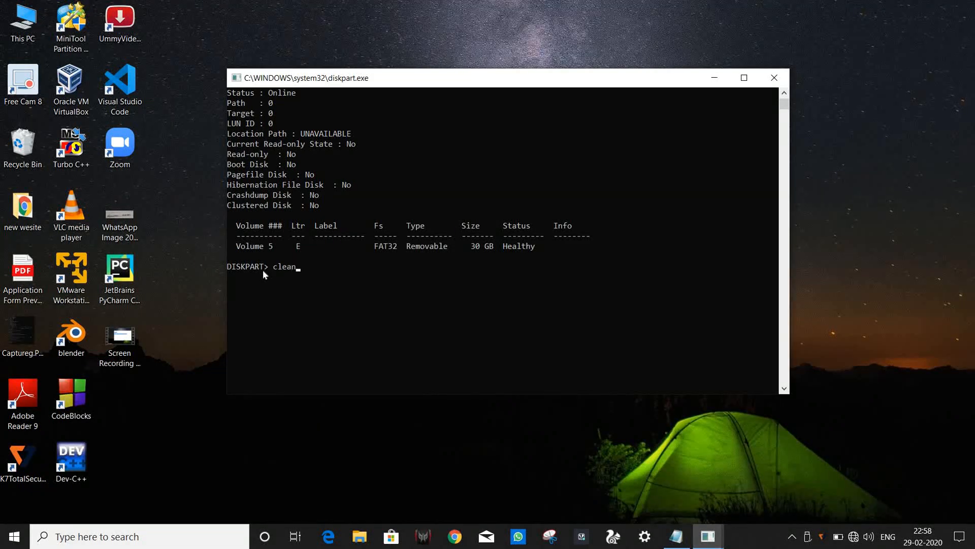
{"action": "key", "text": "Return"}
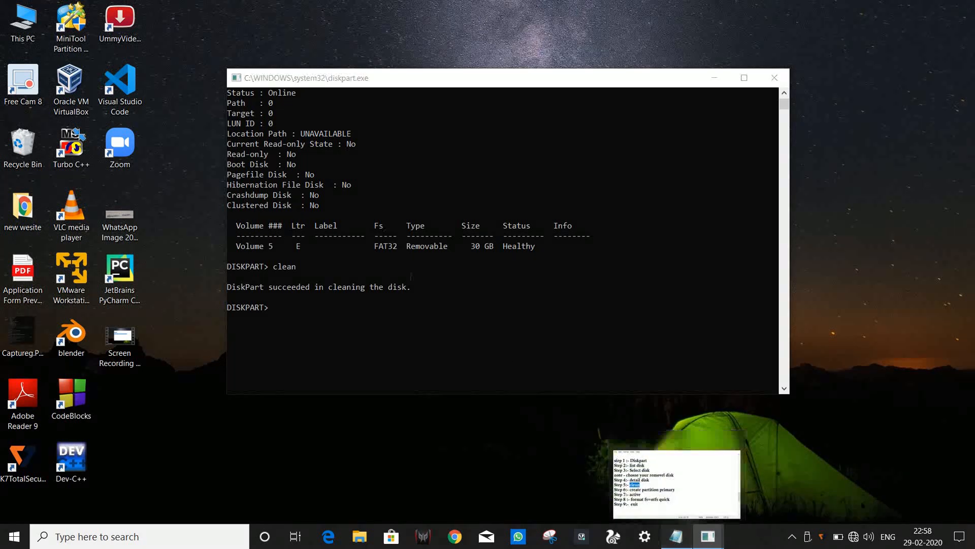
- Check step 6 in the Notepad note, and run create partition primary in DiskPart
{"action": "left_click", "coordinate": [676, 539]}
{"action": "left_click_drag", "start_coordinate": [583, 299], "coordinate": [563, 299]}
{"action": "left_click_drag", "start_coordinate": [489, 298], "coordinate": [394, 299]}
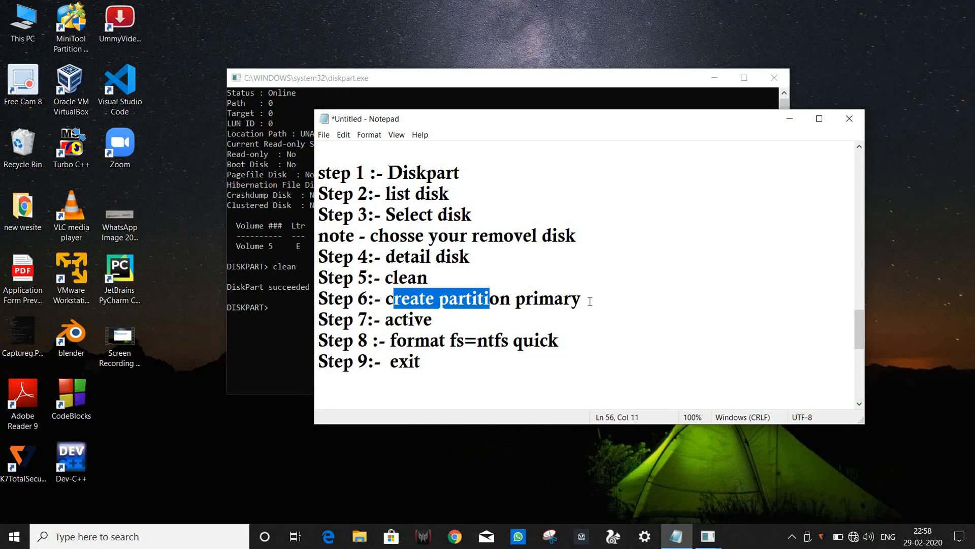
{"action": "left_click_drag", "start_coordinate": [582, 299], "coordinate": [477, 300]}
{"action": "left_click_drag", "start_coordinate": [473, 300], "coordinate": [385, 301]}
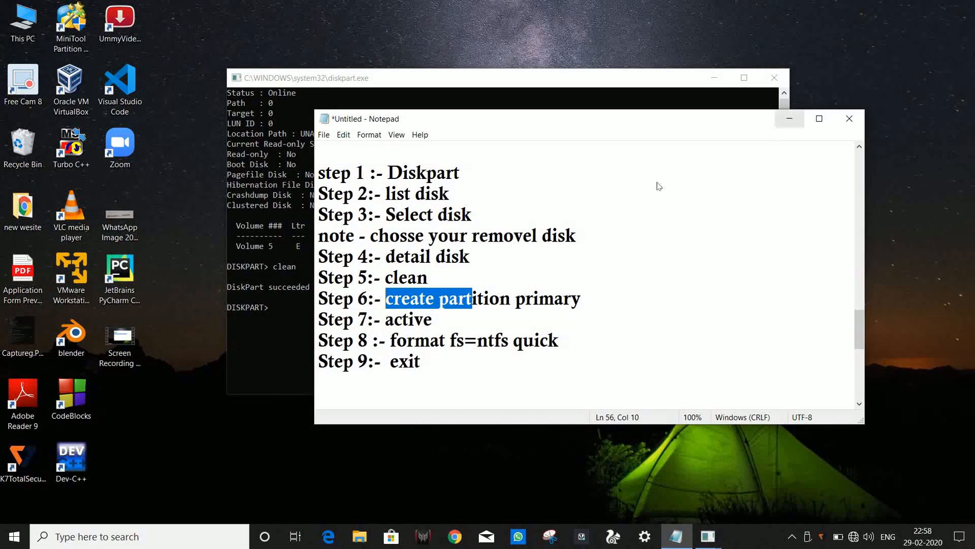
{"action": "left_click", "coordinate": [789, 118]}
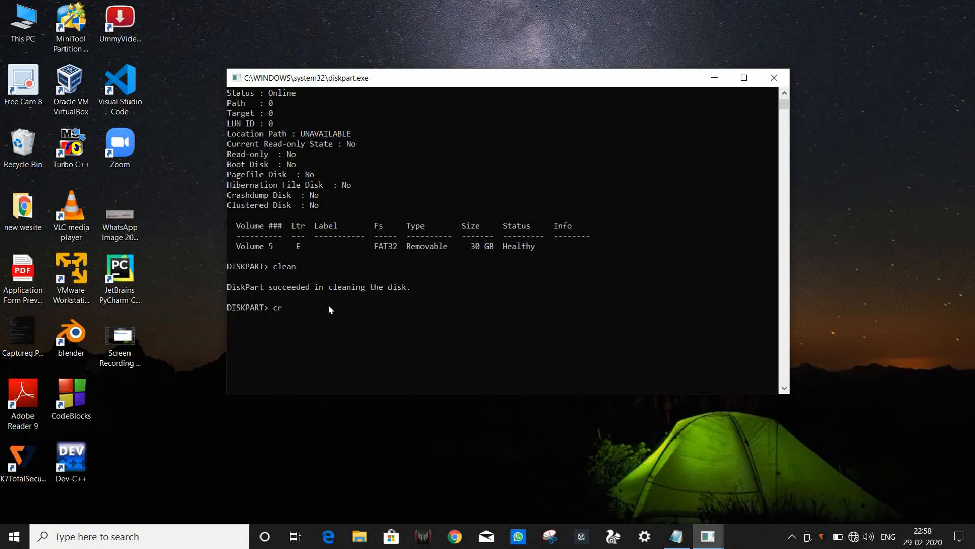
{"action": "type", "text": "create p"}
{"action": "key", "text": "Return"}
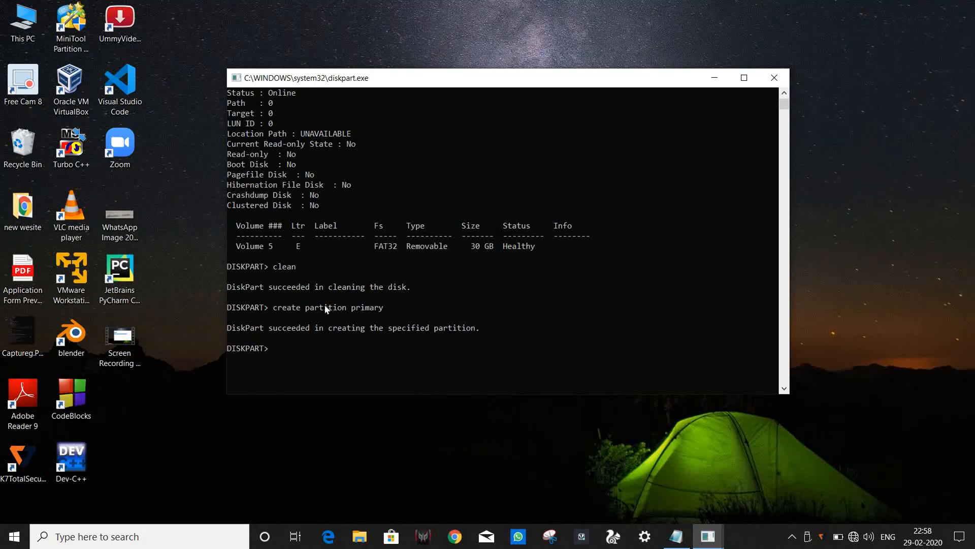
{"action": "scroll", "coordinate": [303, 306], "scroll_direction": "down", "scroll_amount": 2}
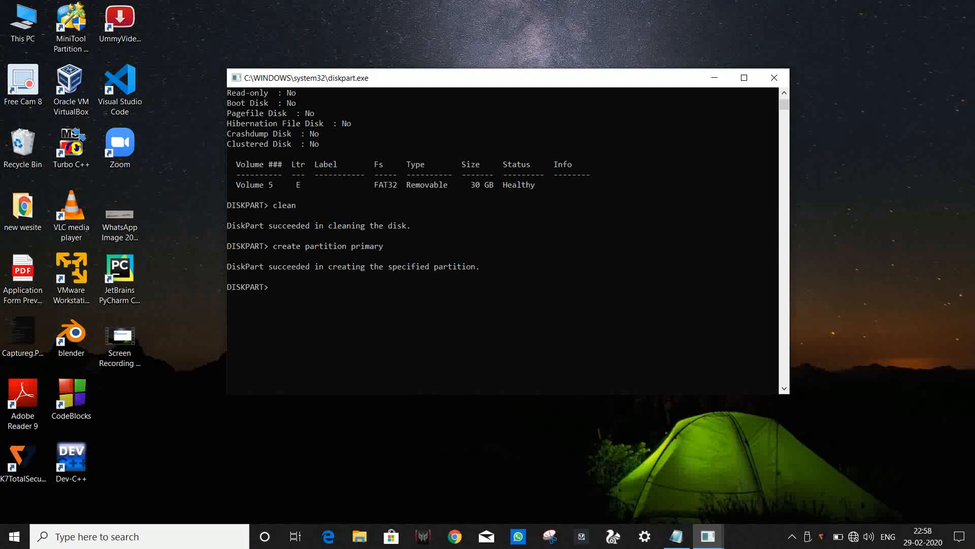
- Check step 7 in the Notepad note, and run active in DiskPart to mark the new partition active
{"action": "left_click", "coordinate": [675, 541]}
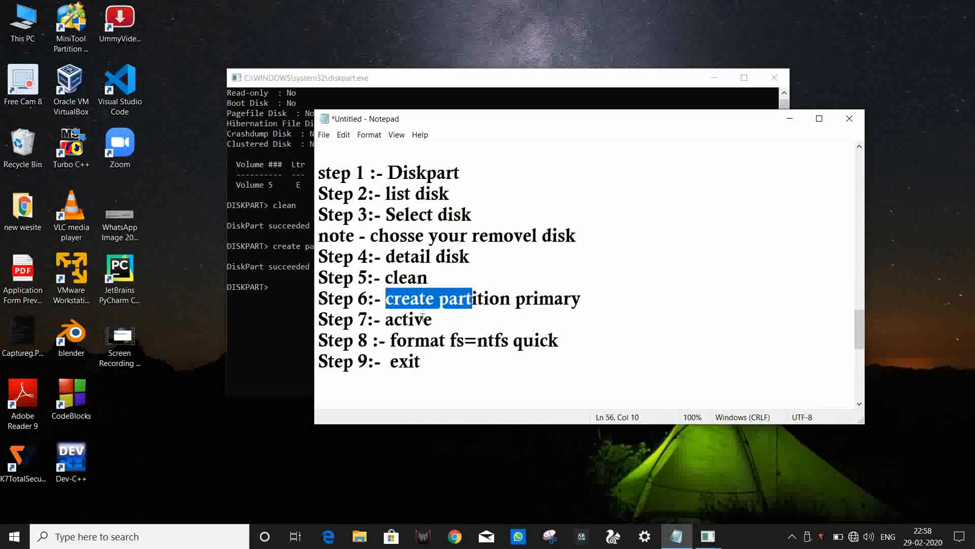
{"action": "left_click_drag", "start_coordinate": [433, 323], "coordinate": [394, 324]}
{"action": "mouse_move", "coordinate": [394, 324]}
{"action": "left_mouse_down"}
{"action": "mouse_move", "coordinate": [433, 324]}
{"action": "mouse_move", "coordinate": [394, 323]}
{"action": "left_mouse_up"}
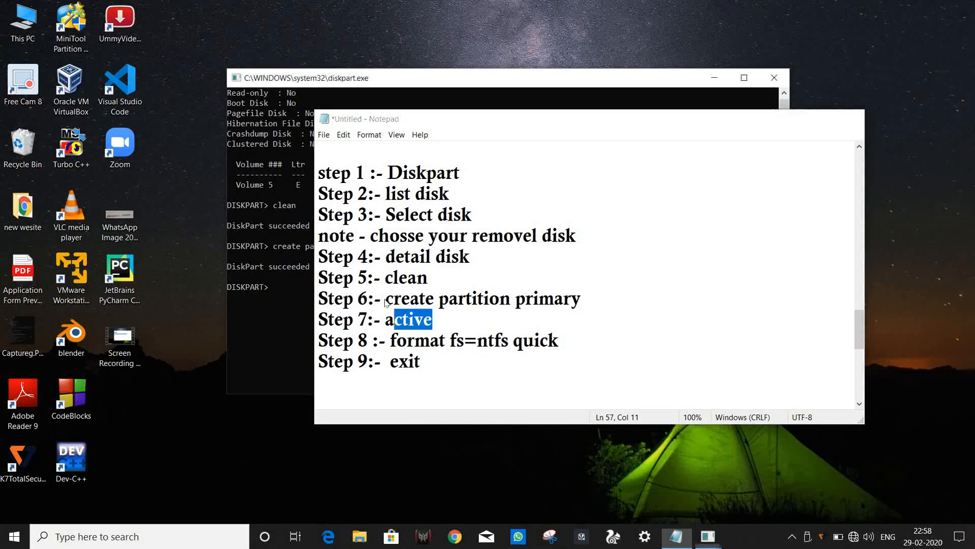
{"action": "left_click", "coordinate": [789, 119]}
{"action": "left_click", "coordinate": [385, 297]}
{"action": "type", "text": "a"}
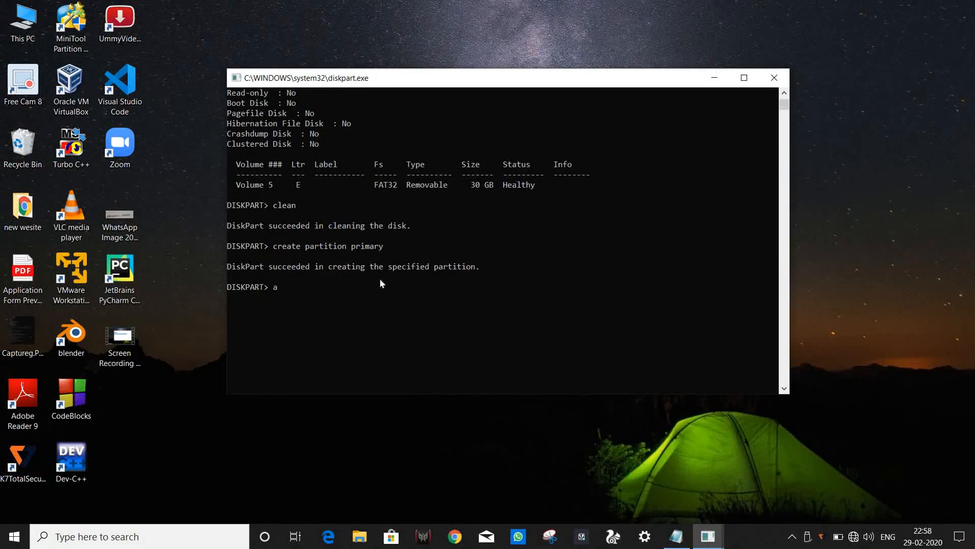
{"action": "type", "text": "ctive"}
{"action": "key", "text": "Return"}
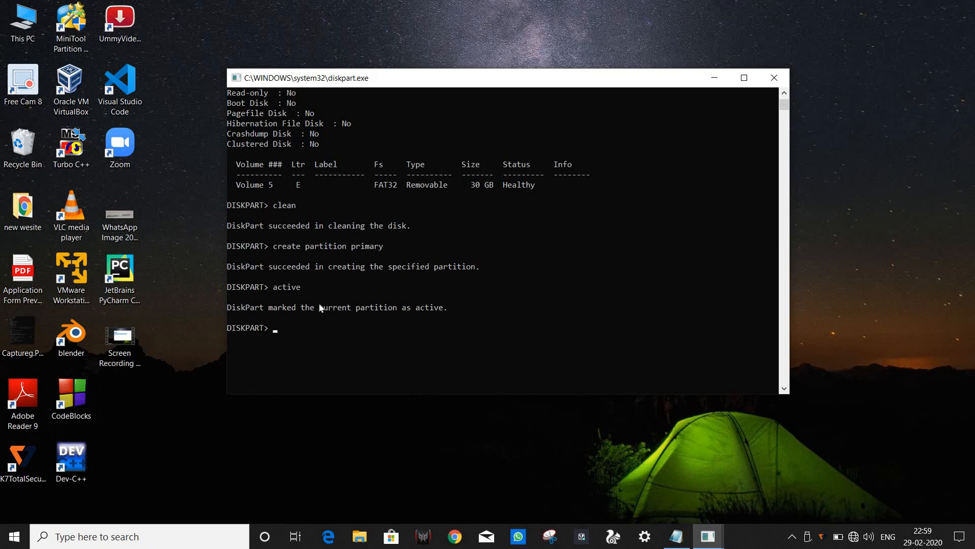
{"action": "scroll", "coordinate": [357, 254], "scroll_direction": "down", "scroll_amount": 2}
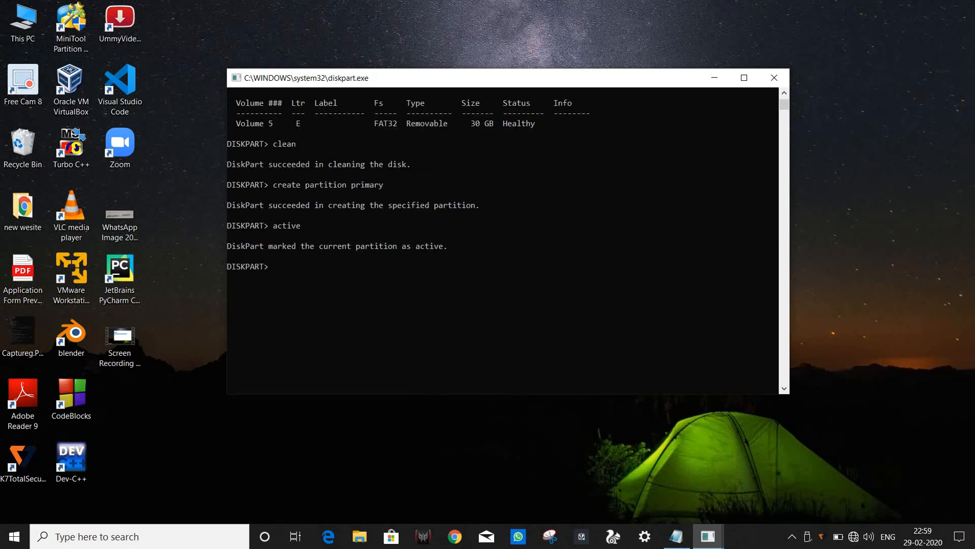
- Format the partition by running format fs=ntfs quick in DiskPart, checking the command against the Notepad note
{"action": "left_click", "coordinate": [677, 536]}
{"action": "left_click_drag", "start_coordinate": [560, 340], "coordinate": [390, 339]}
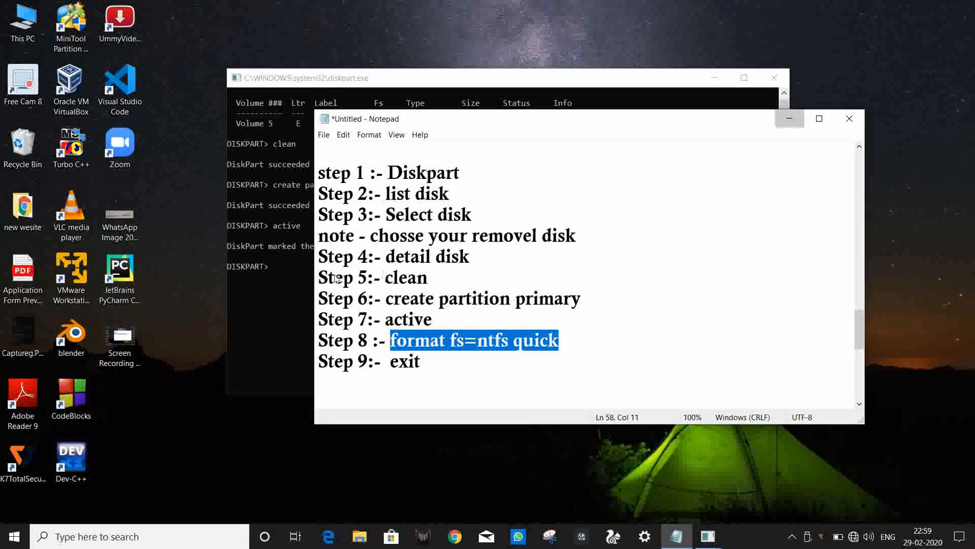
{"action": "left_click", "coordinate": [790, 119]}
{"action": "left_click", "coordinate": [313, 277]}
{"action": "type", "text": "format f"}
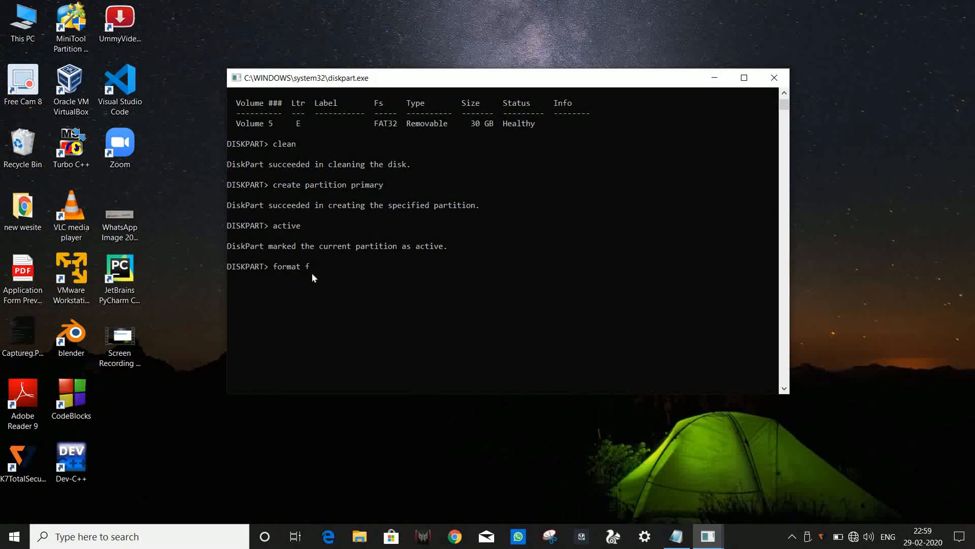
{"action": "type", "text": "s=ntfs quick"}
{"action": "left_click", "coordinate": [676, 537]}
{"action": "left_click", "coordinate": [494, 369]}
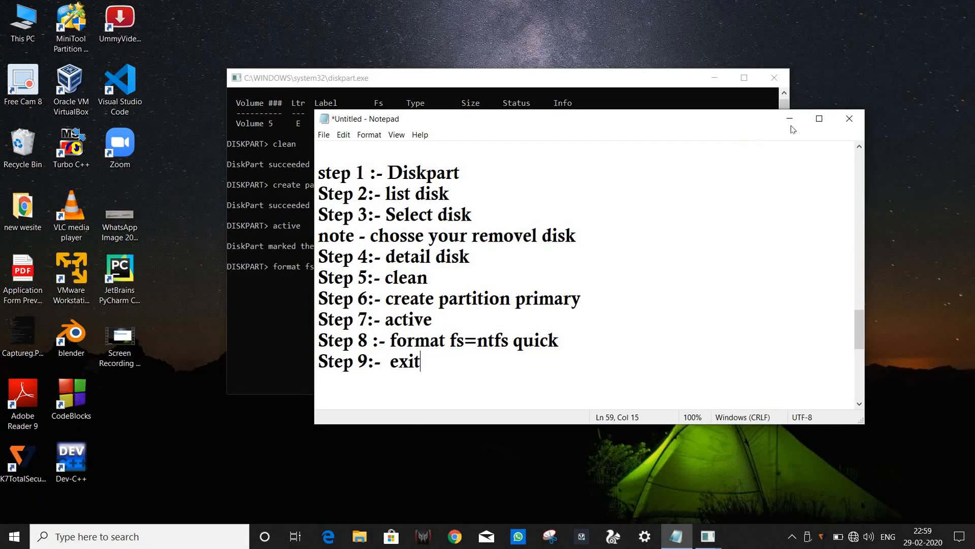
{"action": "left_click", "coordinate": [790, 118]}
{"action": "key", "text": "Return"}
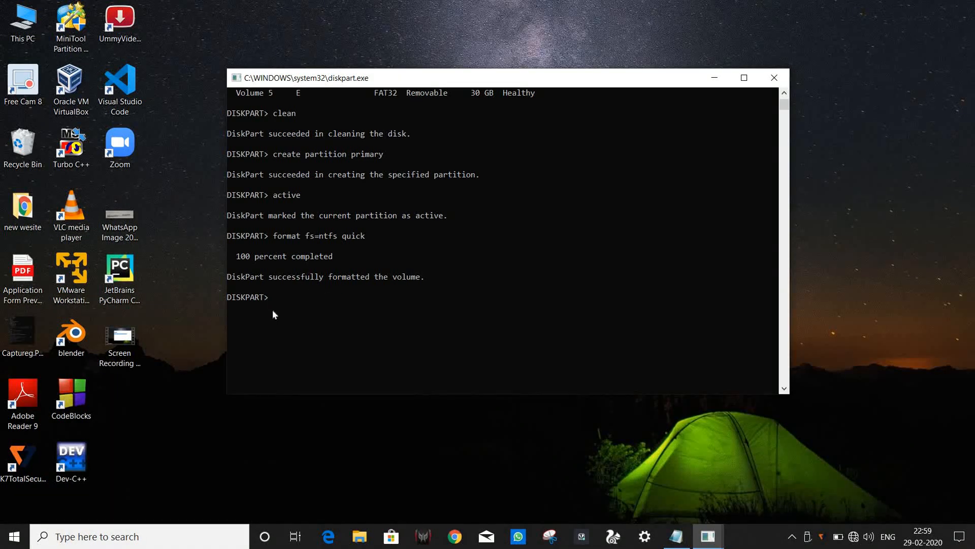
- Check step 9 in the Notepad note, and leave DiskPart with the exit command
{"action": "left_click", "coordinate": [676, 536]}
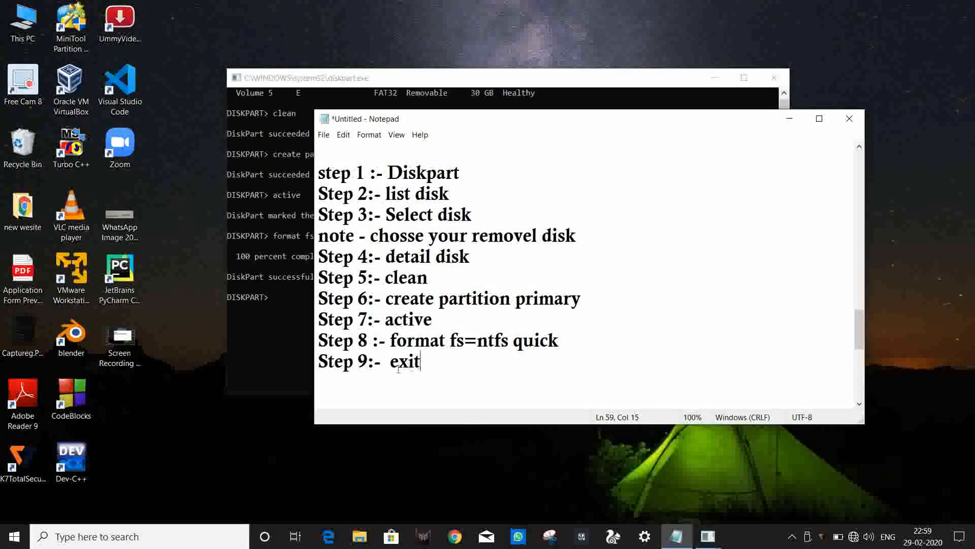
{"action": "double_click", "coordinate": [391, 360]}
{"action": "key", "text": "Left"}
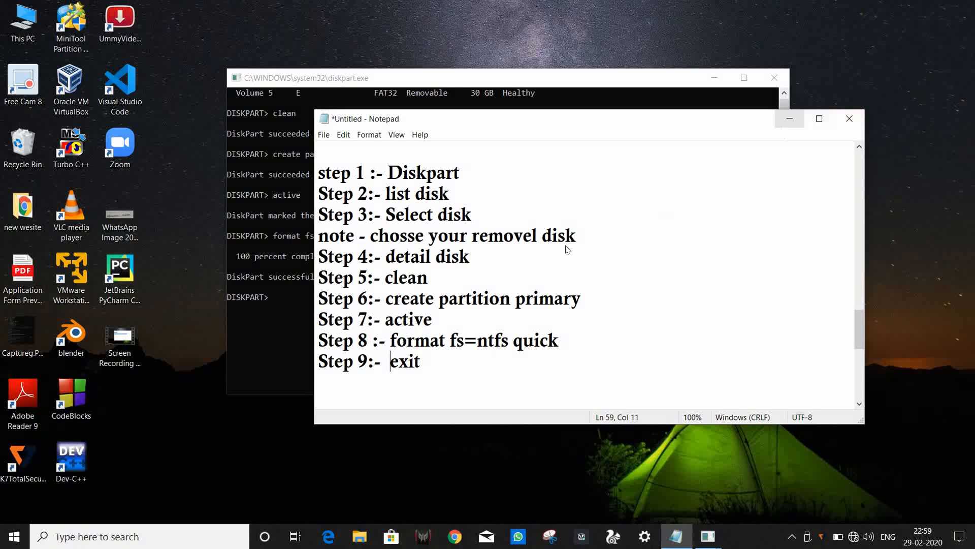
{"action": "left_click", "coordinate": [790, 118]}
{"action": "type", "text": "exit"}
{"action": "key", "text": "Return"}
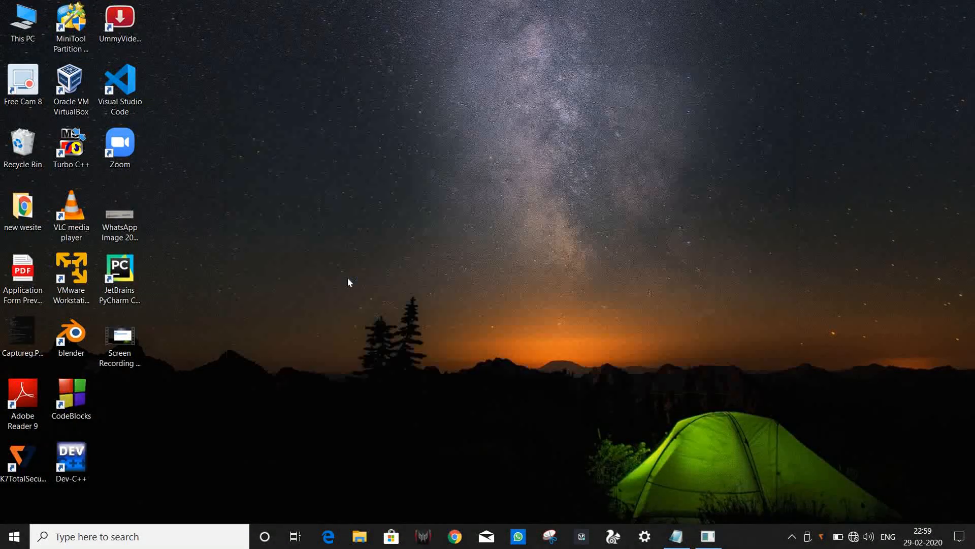
- Open This PC, check the contents and free space of USB Drive (E:), and minimize File Explorer
{"action": "right_click", "coordinate": [524, 116]}
{"action": "left_click", "coordinate": [523, 105]}
{"action": "right_click", "coordinate": [39, 24]}
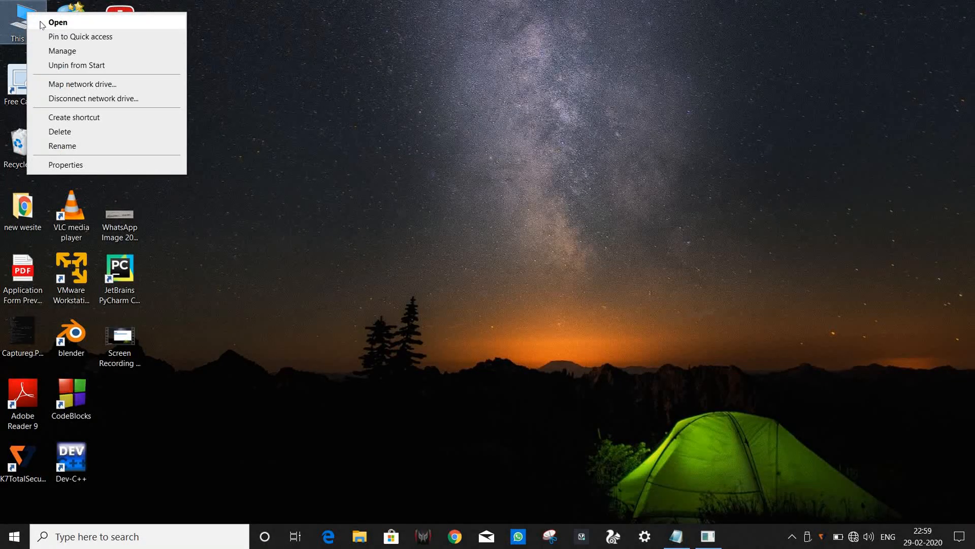
{"action": "left_click", "coordinate": [44, 23]}
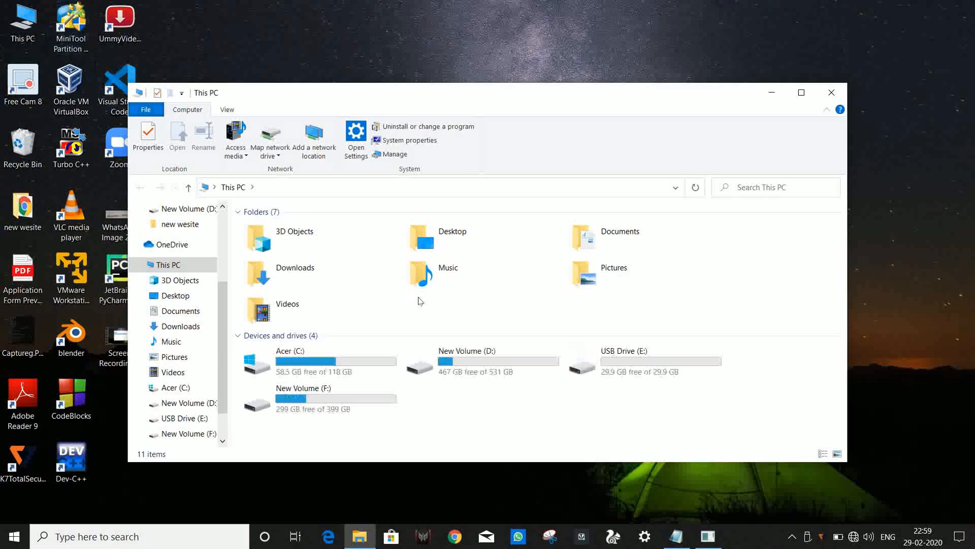
{"action": "double_click", "coordinate": [624, 363]}
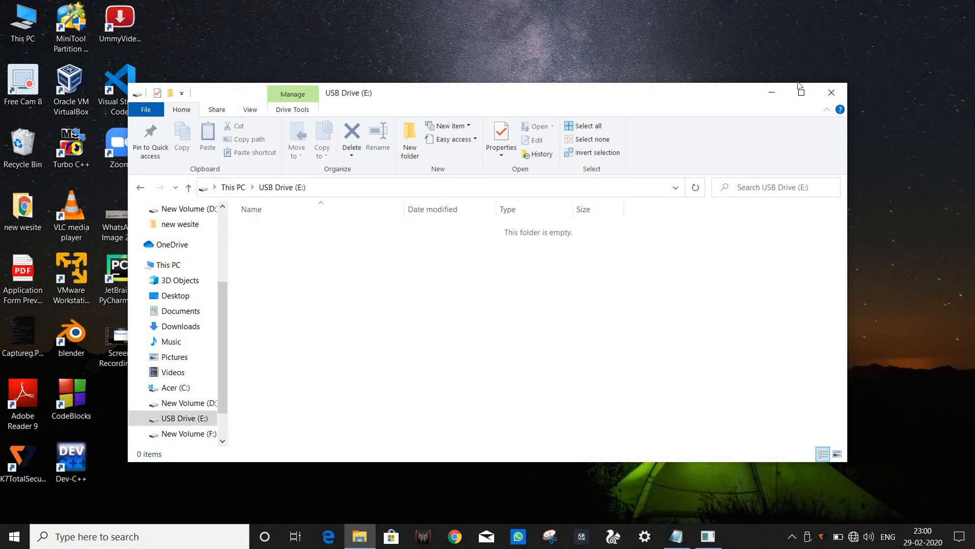
{"action": "left_click", "coordinate": [805, 97]}
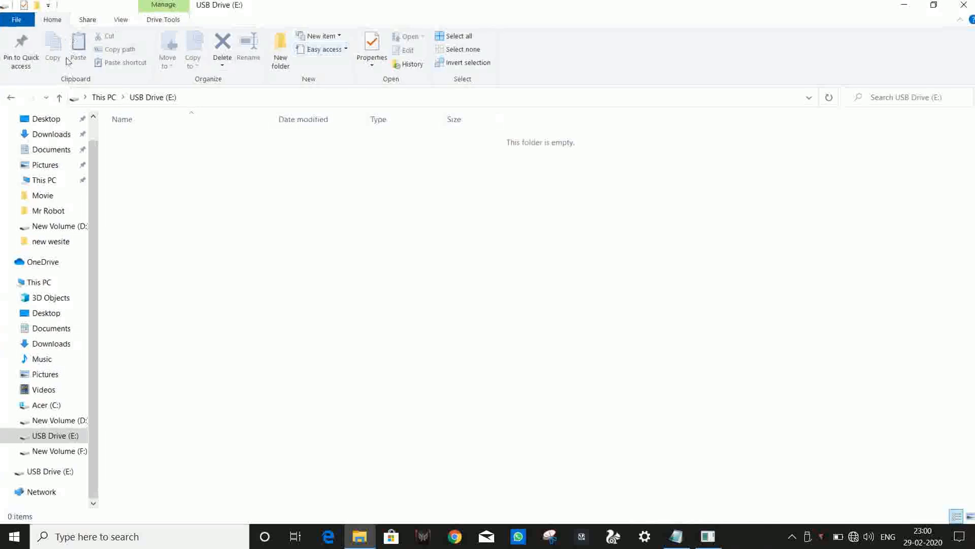
{"action": "left_click", "coordinate": [59, 97]}
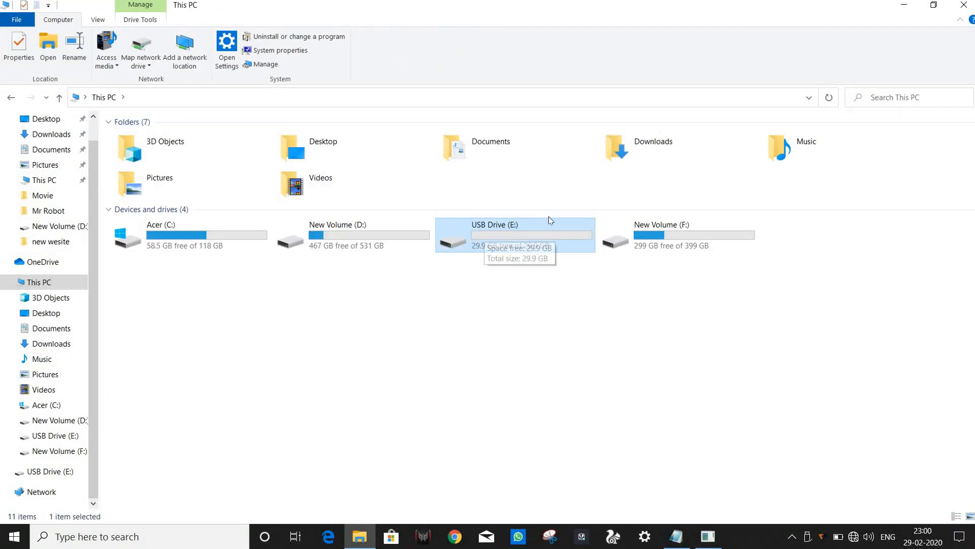
{"action": "left_click", "coordinate": [905, 5]}
- Switch to the Notepad note and write below the steps "So guys As you See" and "my SD card is now ready To use" on separate lines
{"action": "left_click", "coordinate": [676, 536]}
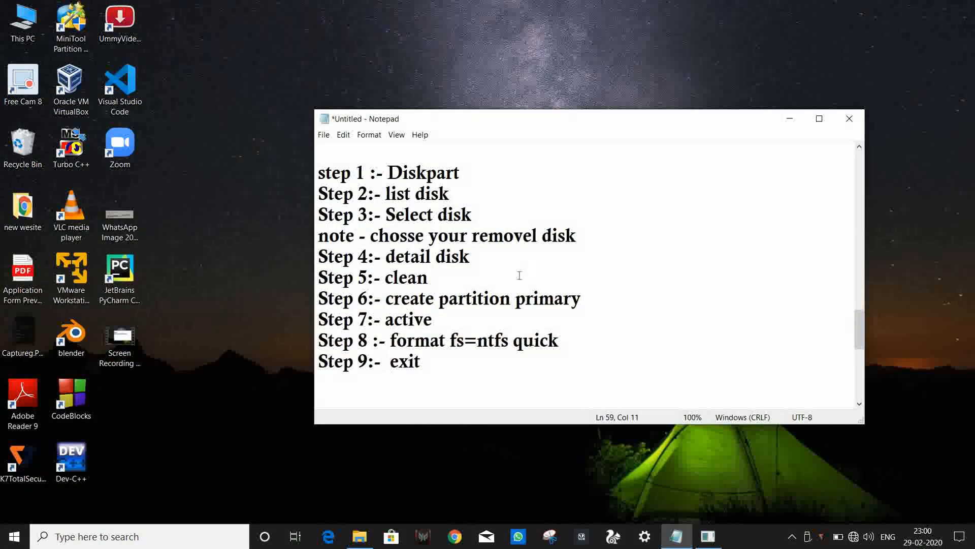
{"action": "scroll", "coordinate": [520, 274], "scroll_direction": "down", "scroll_amount": 5}
{"action": "left_click", "coordinate": [373, 239]}
{"action": "type", "text": "S"}
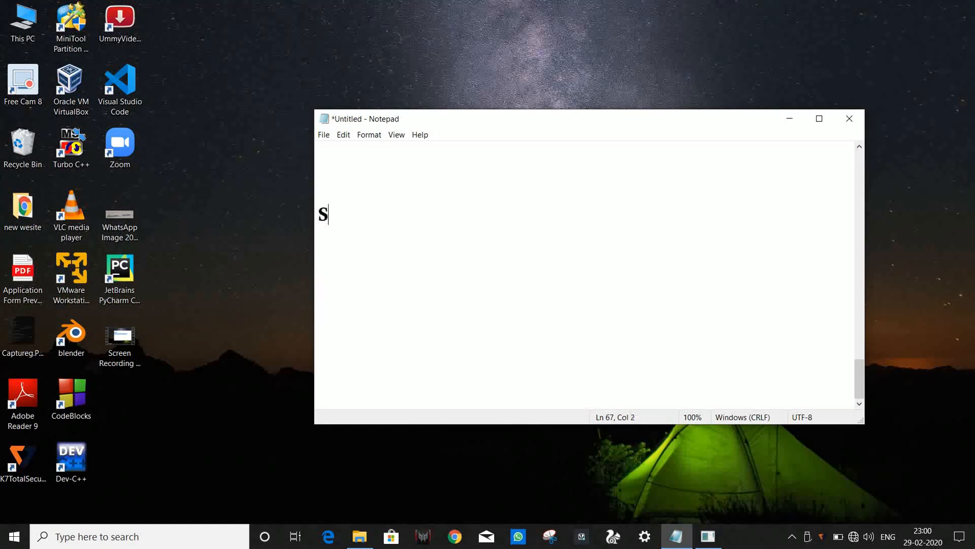
{"action": "type", "text": "o guys As "}
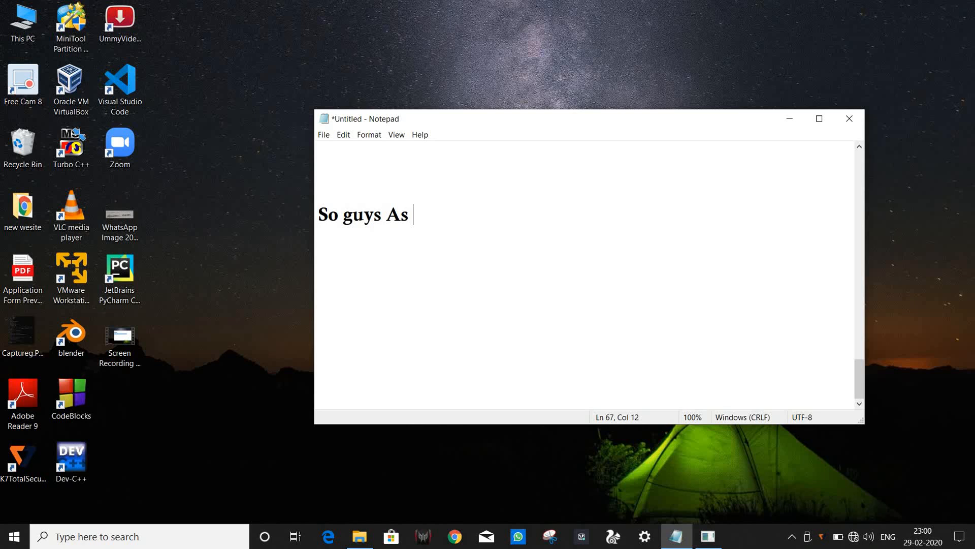
{"action": "type", "text": "you See"}
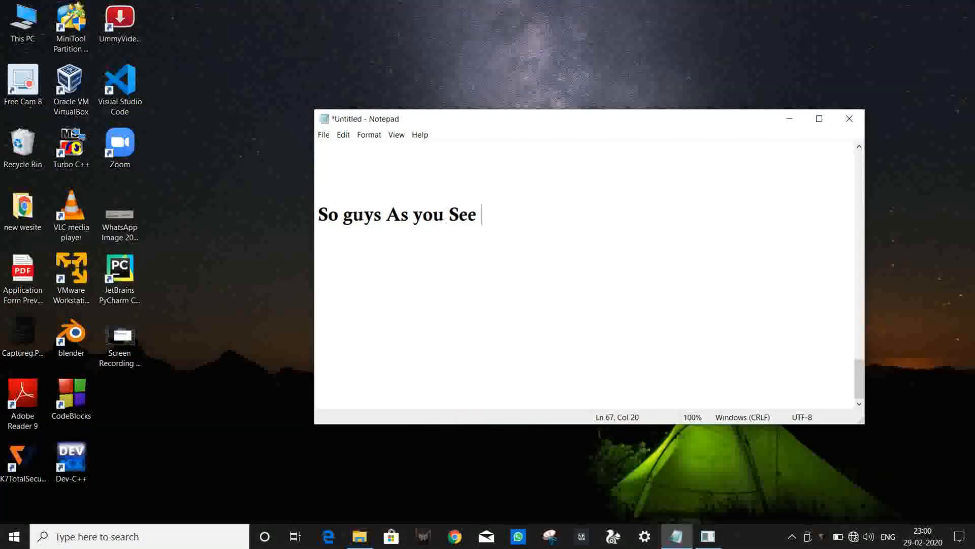
{"action": "key", "text": "Return"}
{"action": "type", "text": "my S"}
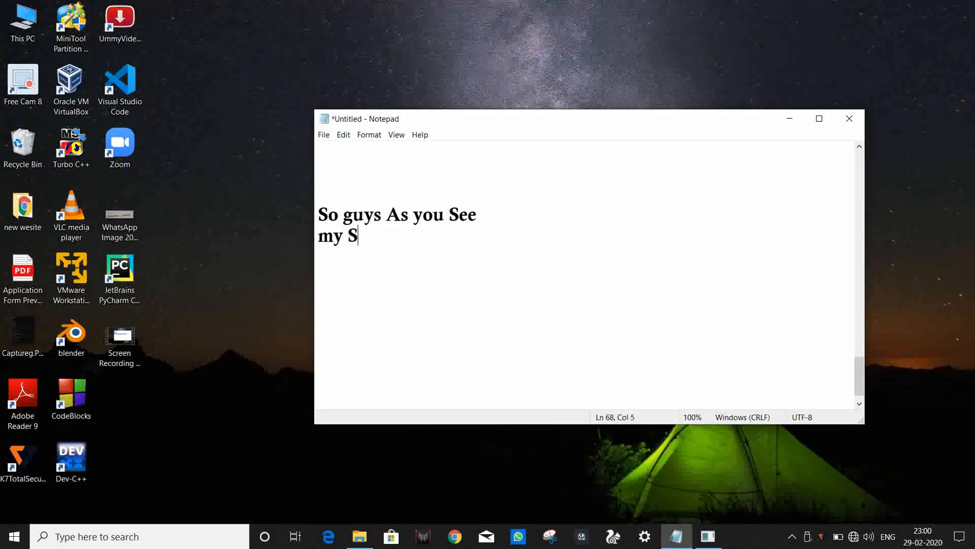
{"action": "type", "text": "D card "}
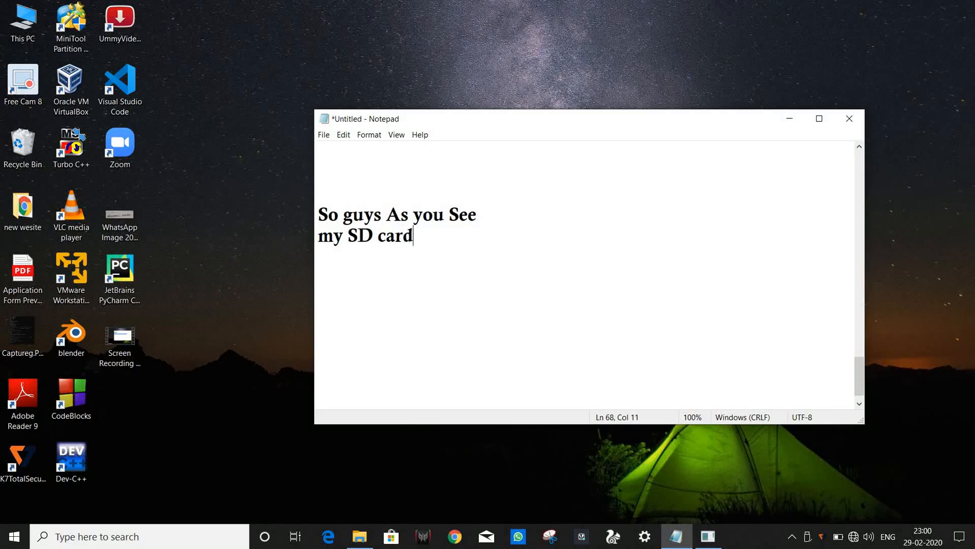
{"action": "type", "text": "is now ready To use"}
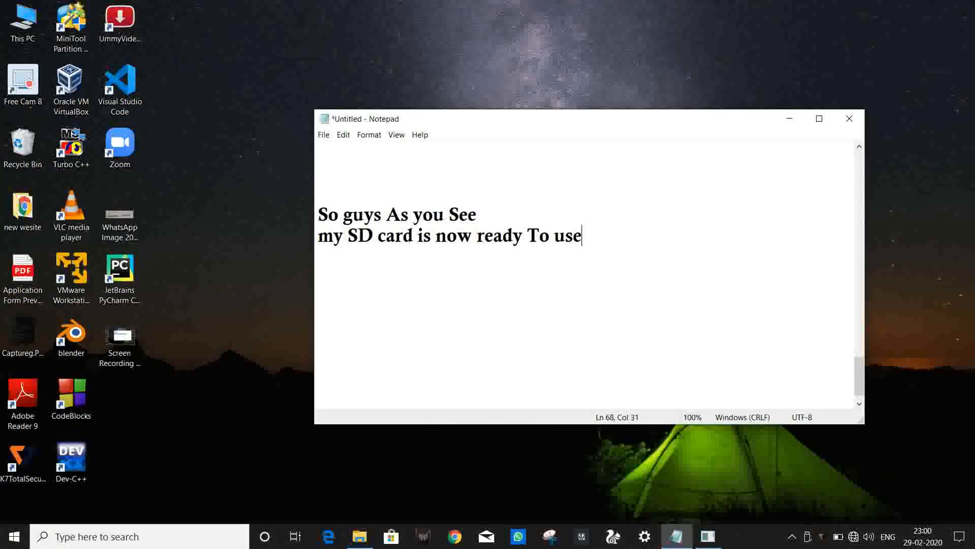
{"action": "key", "text": "Return"}
- Insert the word "can" before "See" in the first closing line, and return to the end of the second line
{"action": "left_click", "coordinate": [448, 214]}
{"action": "type", "text": "can"}
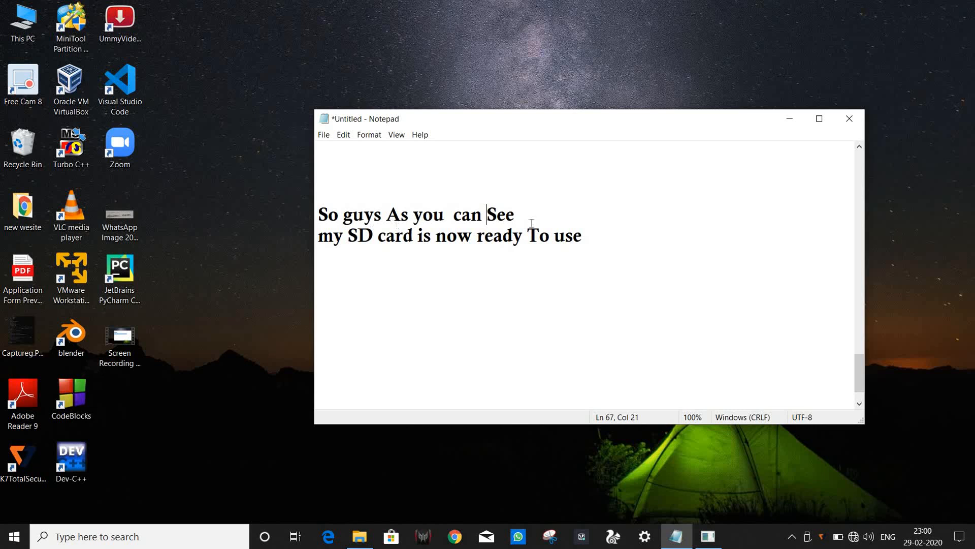
{"action": "left_click", "coordinate": [582, 235]}
{"action": "left_click_drag", "start_coordinate": [527, 235], "coordinate": [415, 235]}
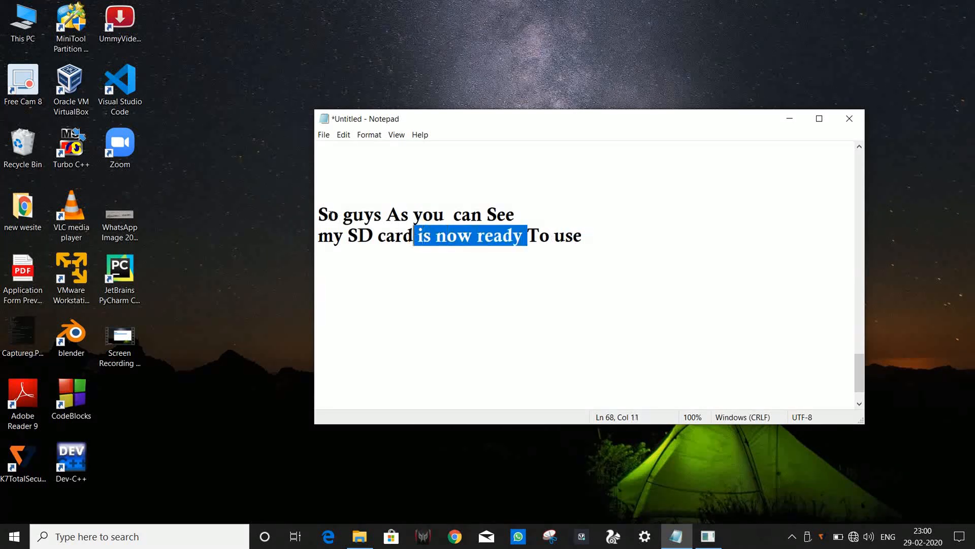
{"action": "left_click_drag", "start_coordinate": [331, 214], "coordinate": [318, 214]}
{"action": "left_click", "coordinate": [591, 246]}
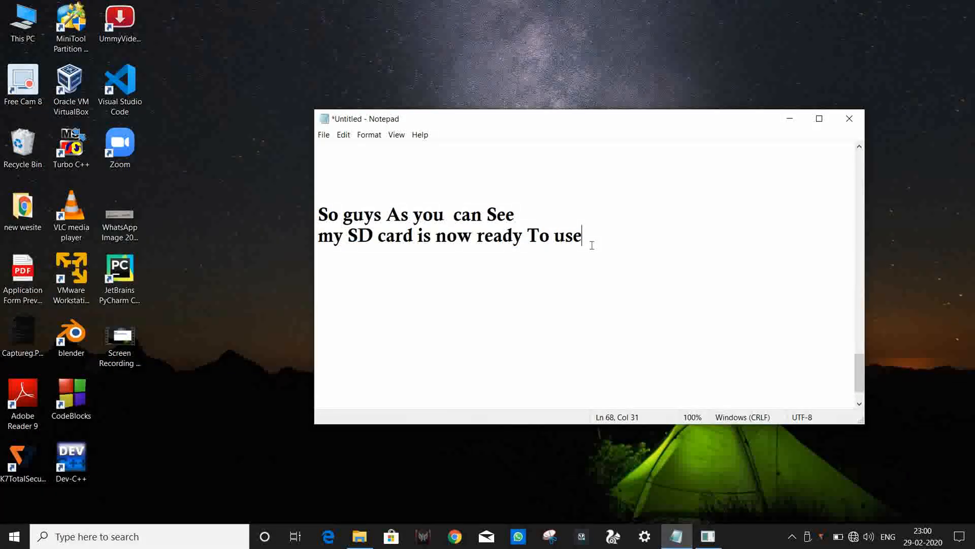
- Add a block of blank lines below the SD card message and write "Hope you like my video" there
{"action": "scroll", "coordinate": [592, 246], "scroll_direction": "down", "scroll_amount": 1}
{"action": "left_click", "coordinate": [592, 245]}
{"action": "key", "text": "Return"}
{"action": "key", "text": "Return"}
{"action": "key", "text": "Return"}
{"action": "key", "text": "Return"}
{"action": "key", "text": "Return"}
{"action": "key", "text": "Return"}
{"action": "key", "text": "Return"}
{"action": "key", "text": "Return"}
{"action": "key", "text": "Return"}
{"action": "key", "text": "Return"}
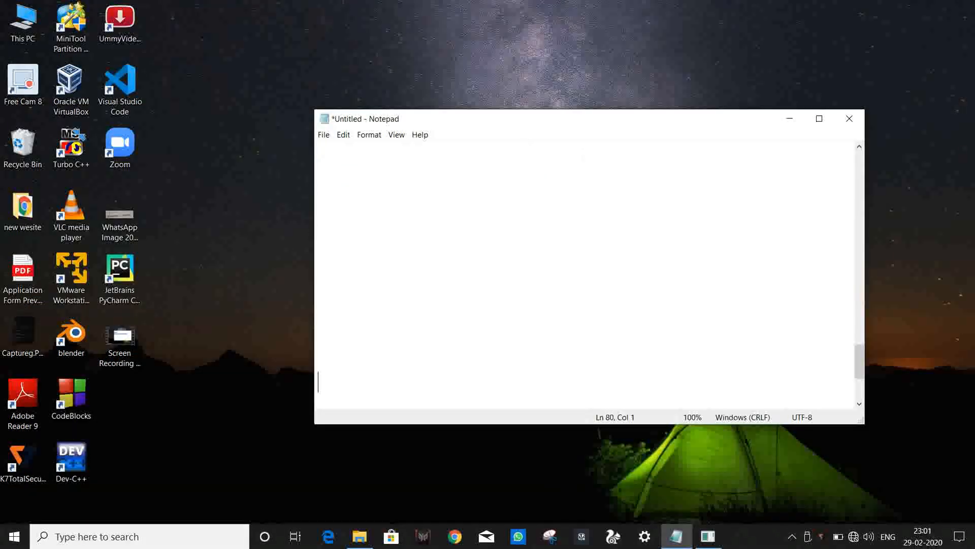
{"action": "left_click", "coordinate": [403, 244]}
{"action": "type", "text": "Hop"}
{"action": "key", "text": "BackSpace"}
{"action": "type", "text": "e y"}
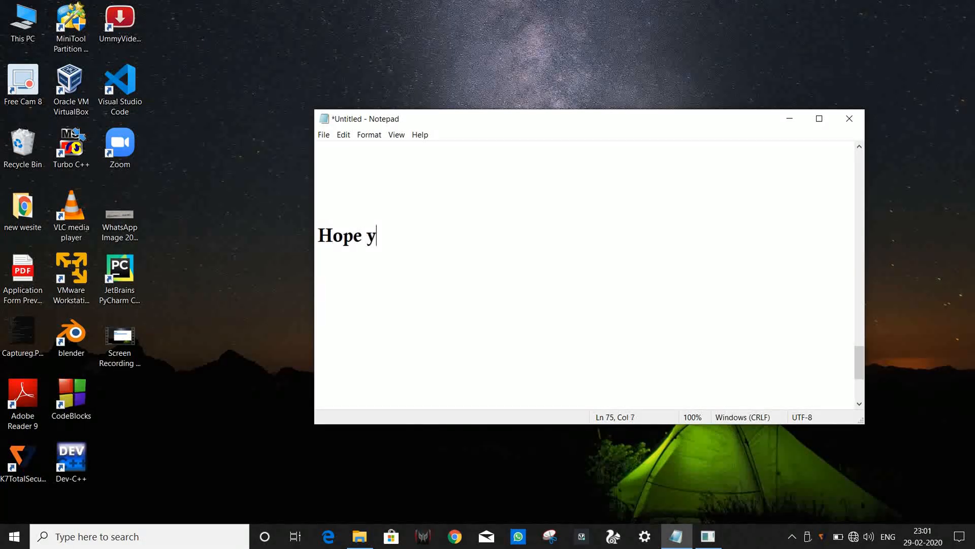
{"action": "type", "text": "ou li"}
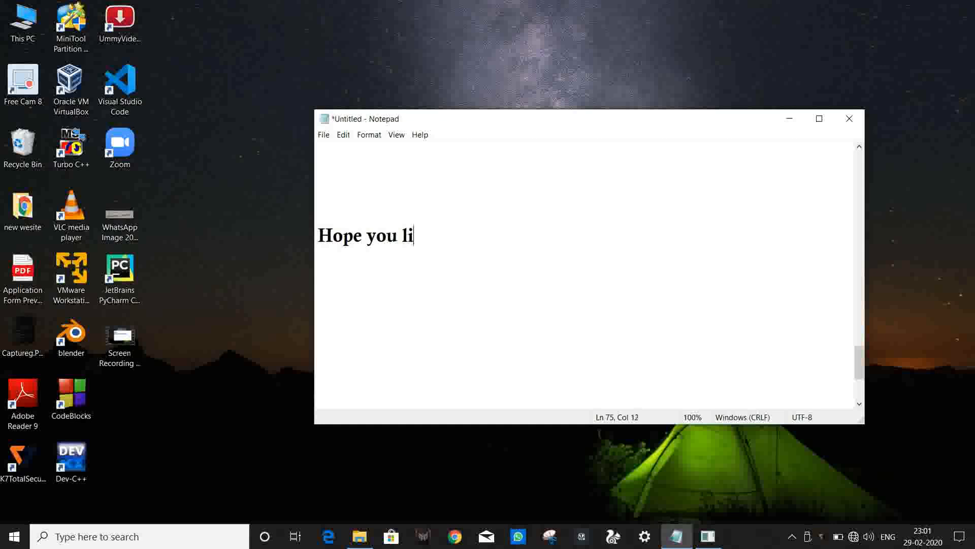
{"action": "type", "text": "ke my video"}
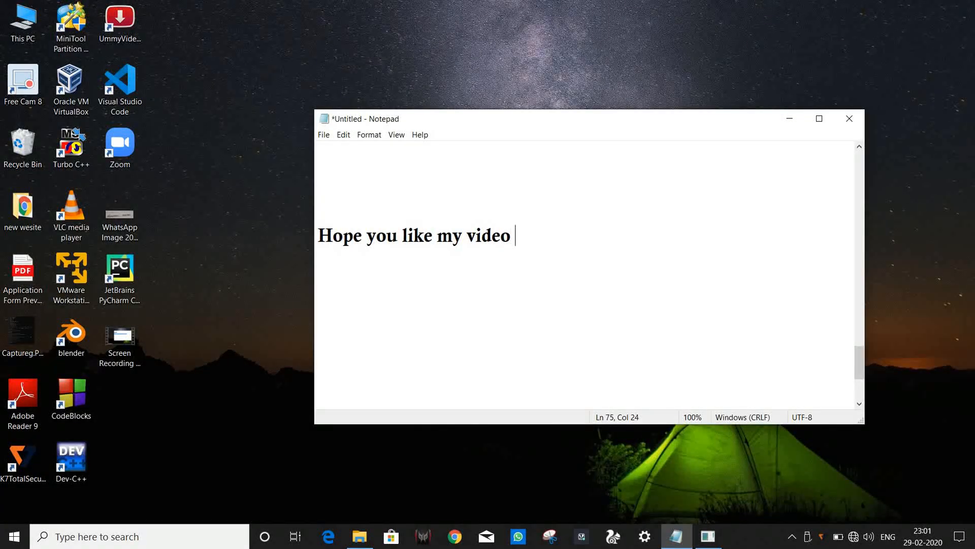
- Write "plz like and subscribe this channel" on the line below the video message, and highlight both lines
{"action": "key", "text": "Return"}
{"action": "type", "text": "plz l"}
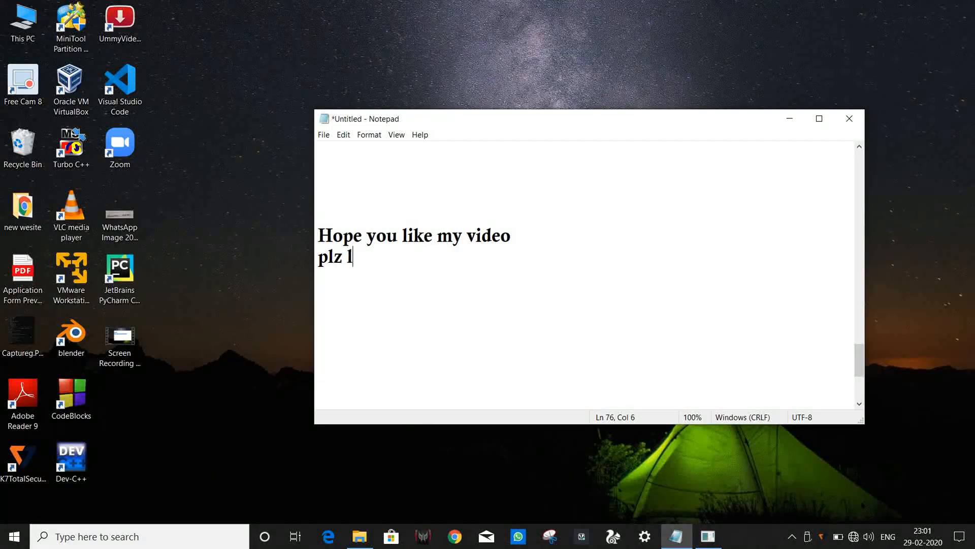
{"action": "type", "text": "ike an"}
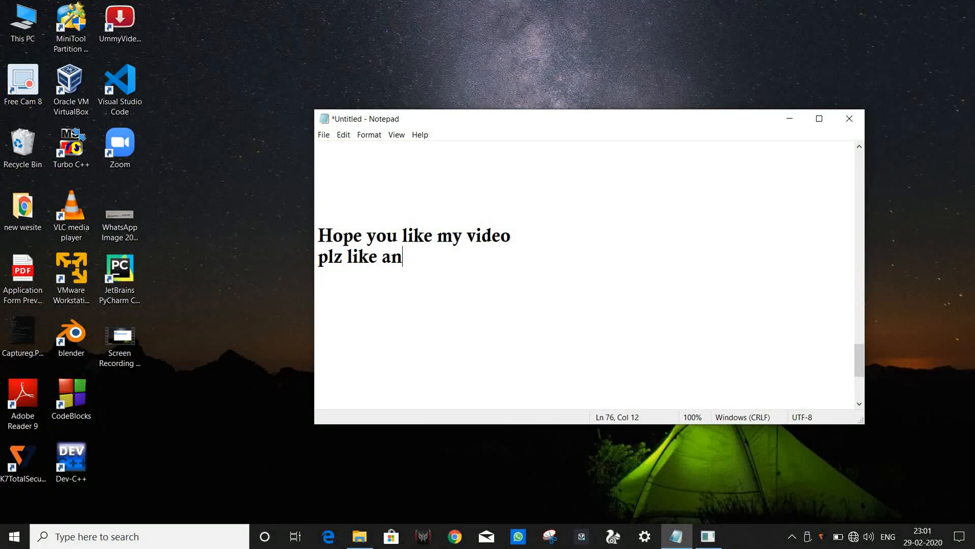
{"action": "type", "text": "d subscribe this channn"}
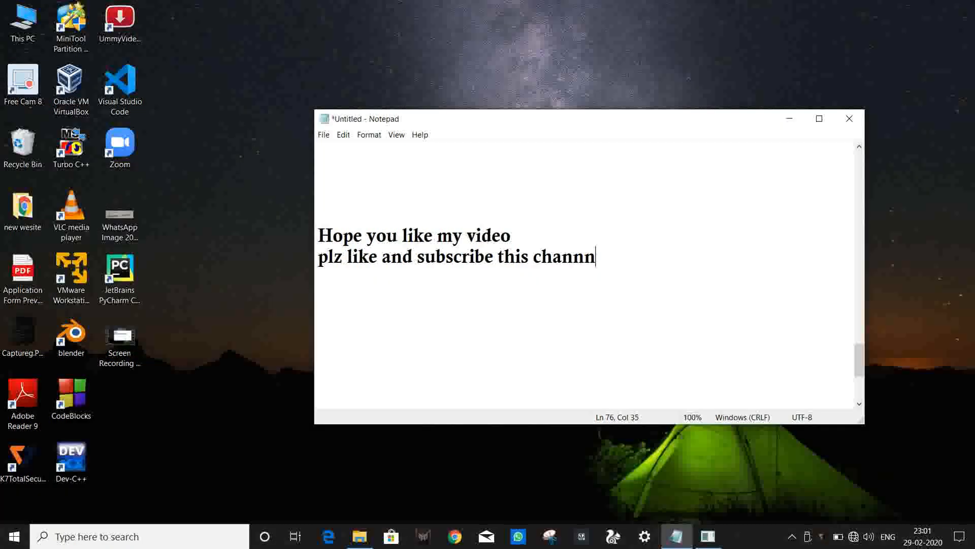
{"action": "key", "text": "BackSpace"}
{"action": "type", "text": "el"}
{"action": "key", "text": "Up"}
{"action": "key", "text": "Home"}
{"action": "left_click_drag", "start_coordinate": [319, 236], "coordinate": [626, 250]}
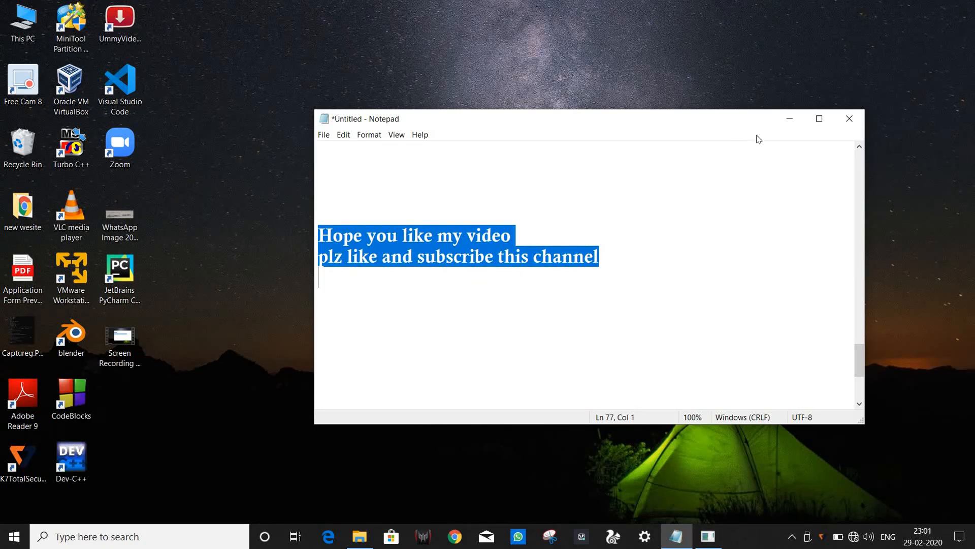
- Minimize the Notepad note and show the hidden notification area icons
{"action": "left_click", "coordinate": [789, 118]}
{"action": "left_click", "coordinate": [797, 536]}
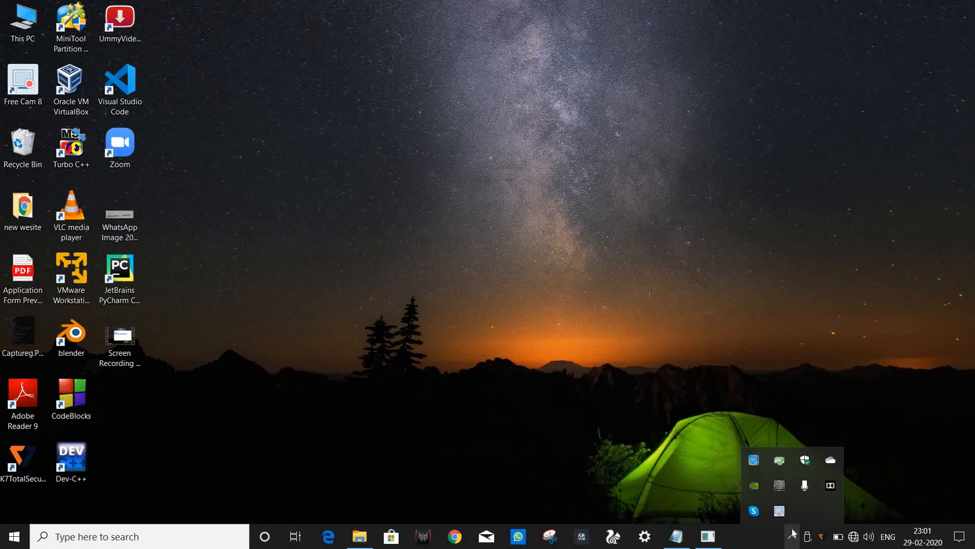